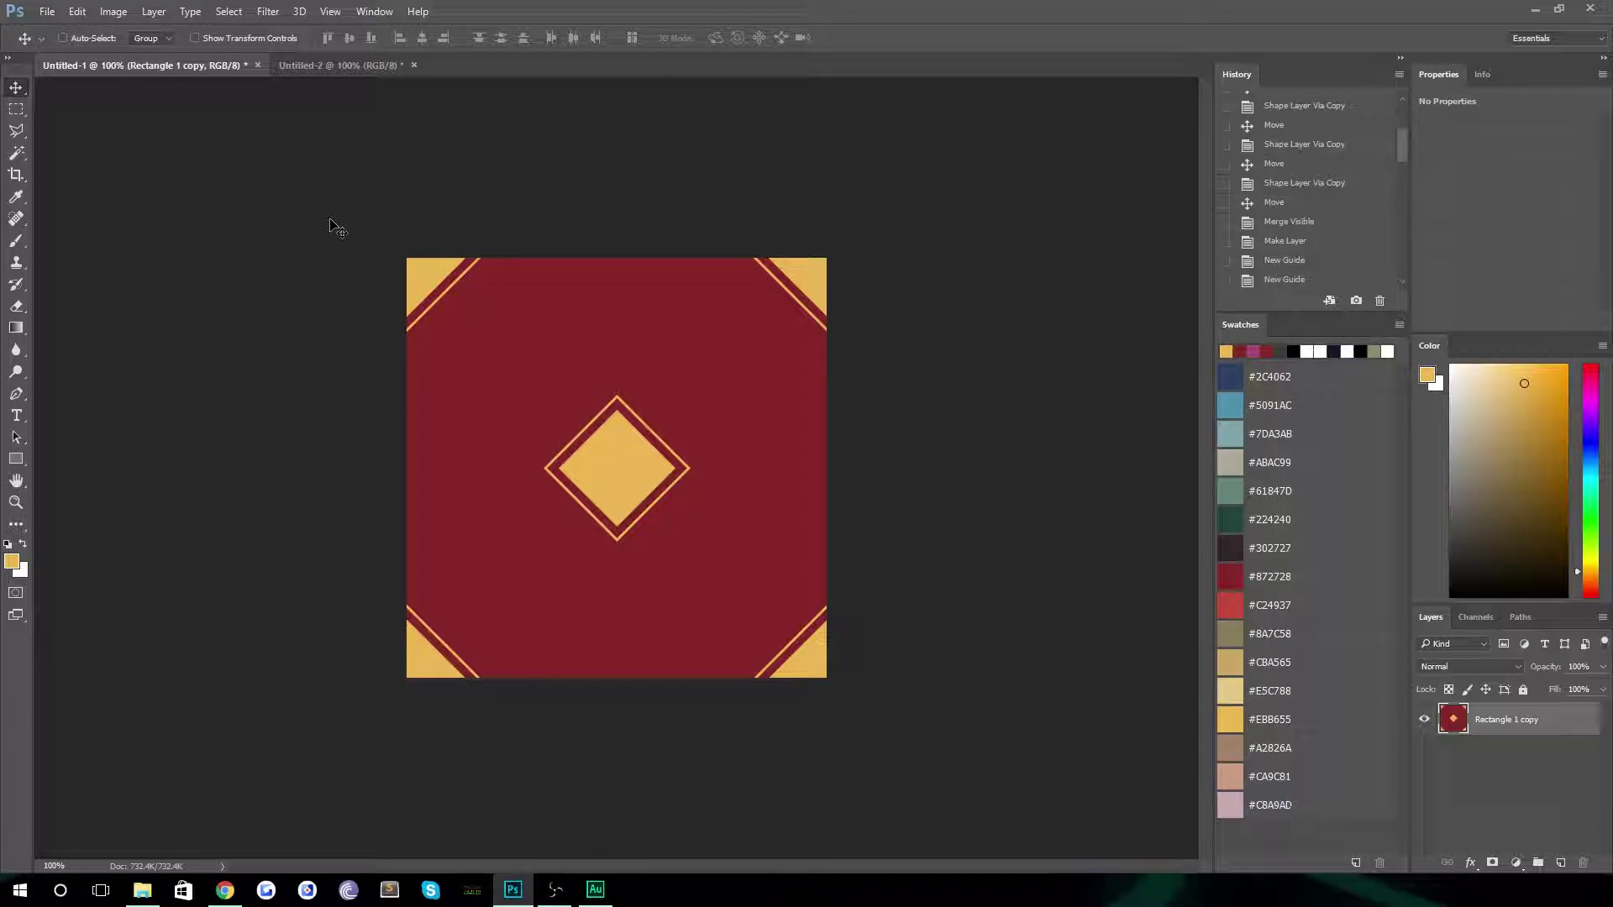
Close the Untitled-2 document without saving its changes
left_click(340, 65)
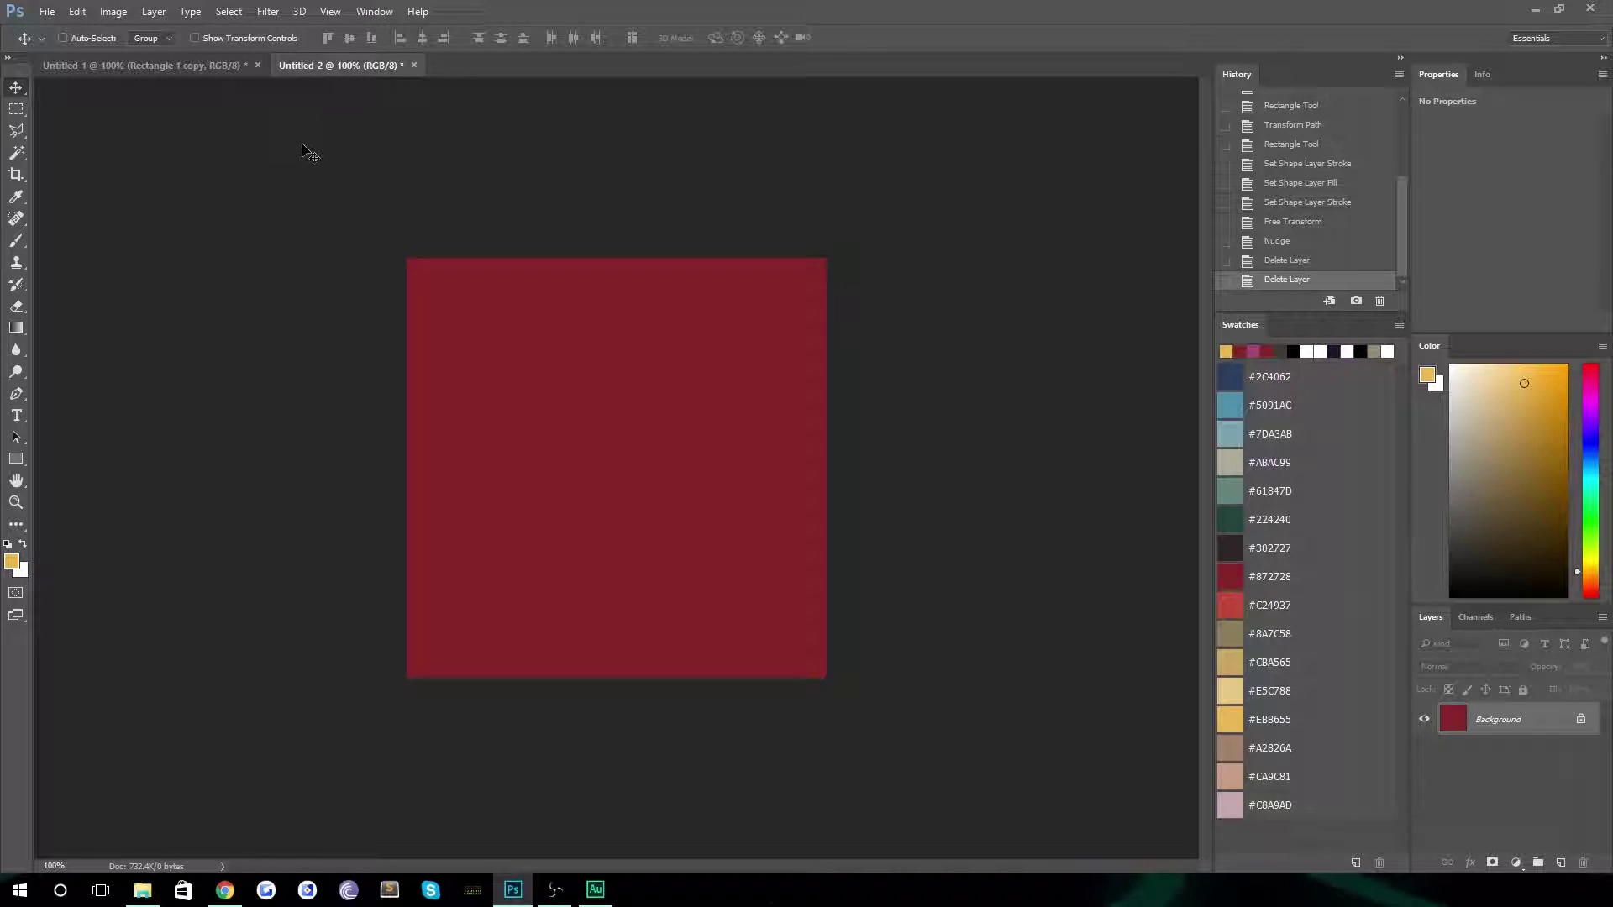
left_click(414, 64)
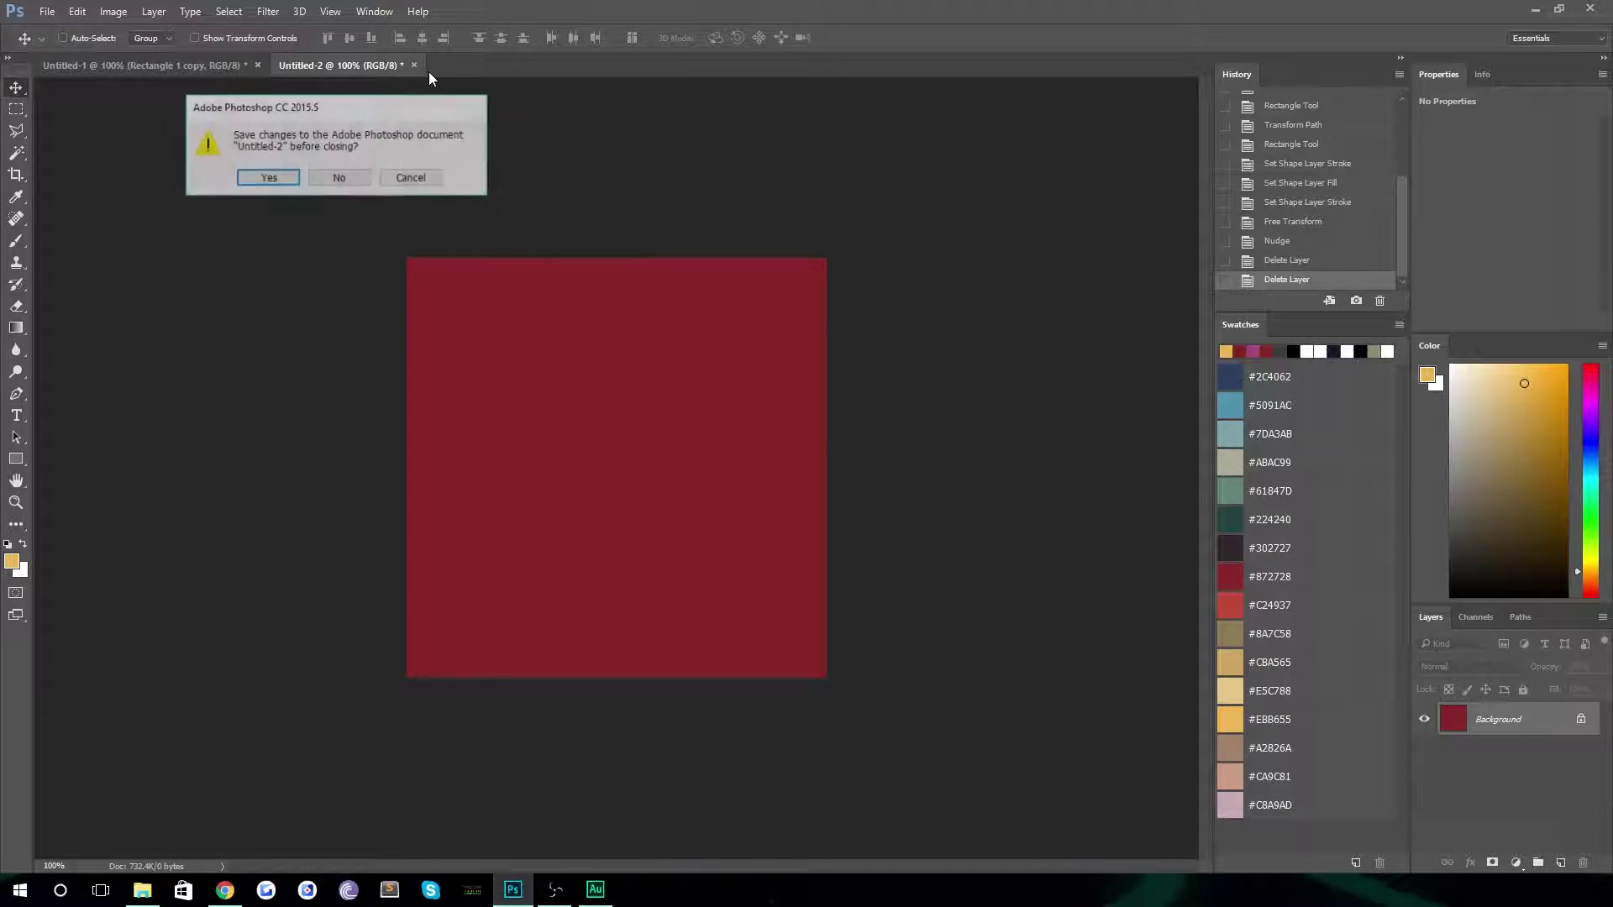
left_click(339, 180)
Create a new 250 × 250 pixel RGB document at 72 pixels/inch with a white background
left_click(47, 12)
left_click(59, 30)
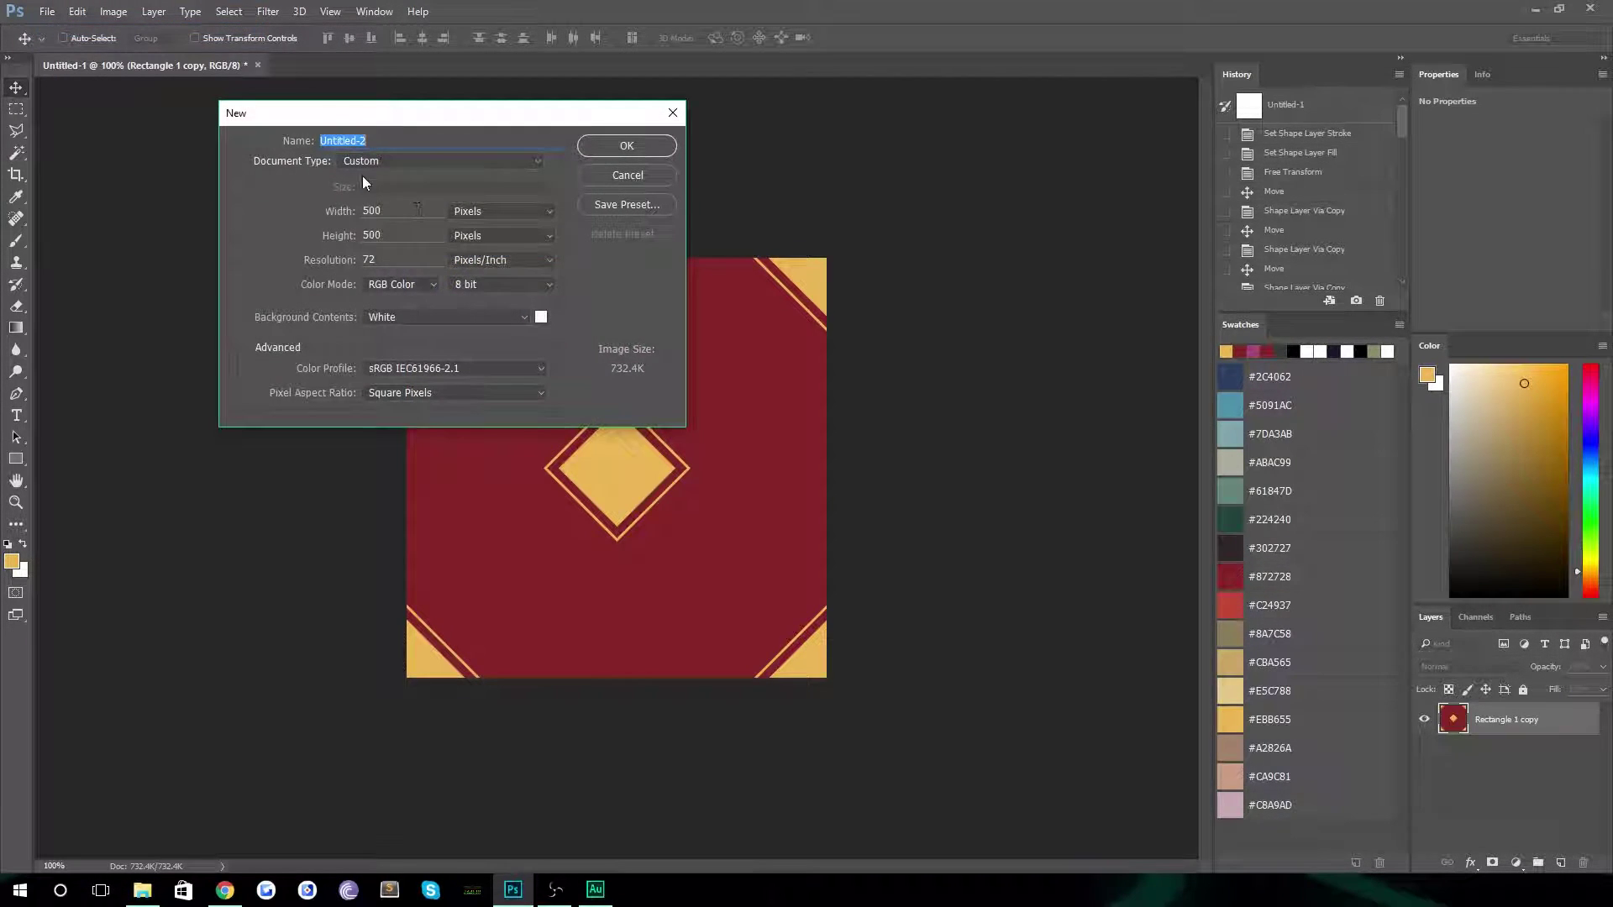
left_click_drag(378, 116, 505, 202)
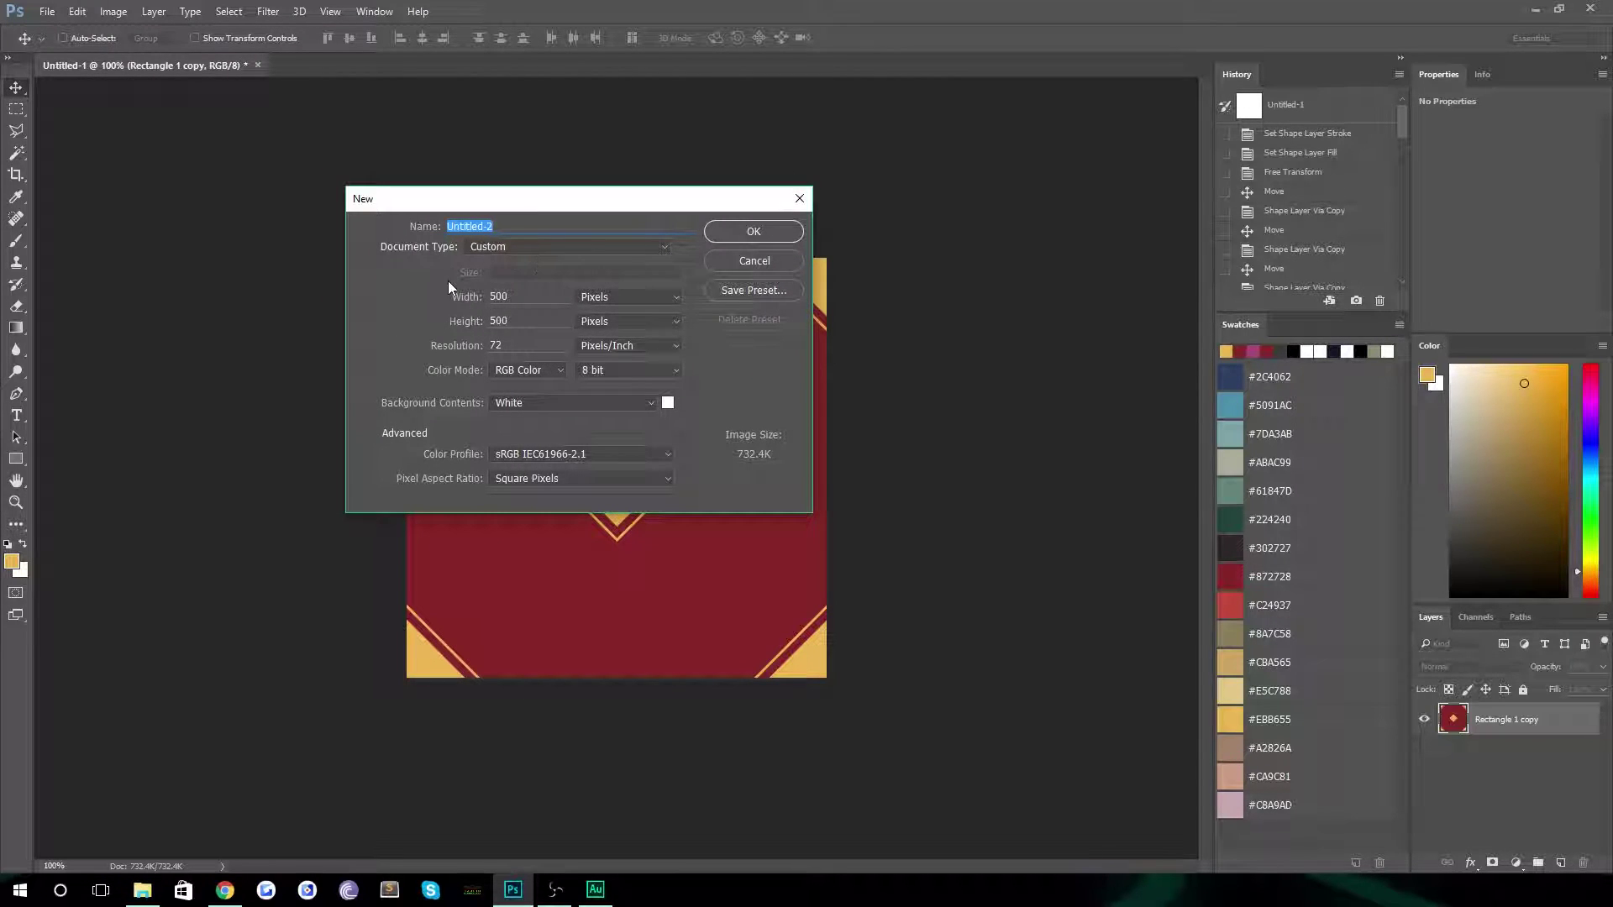
double_click(499, 297)
type("250")
key("Tab")
type("2")
left_click(743, 239)
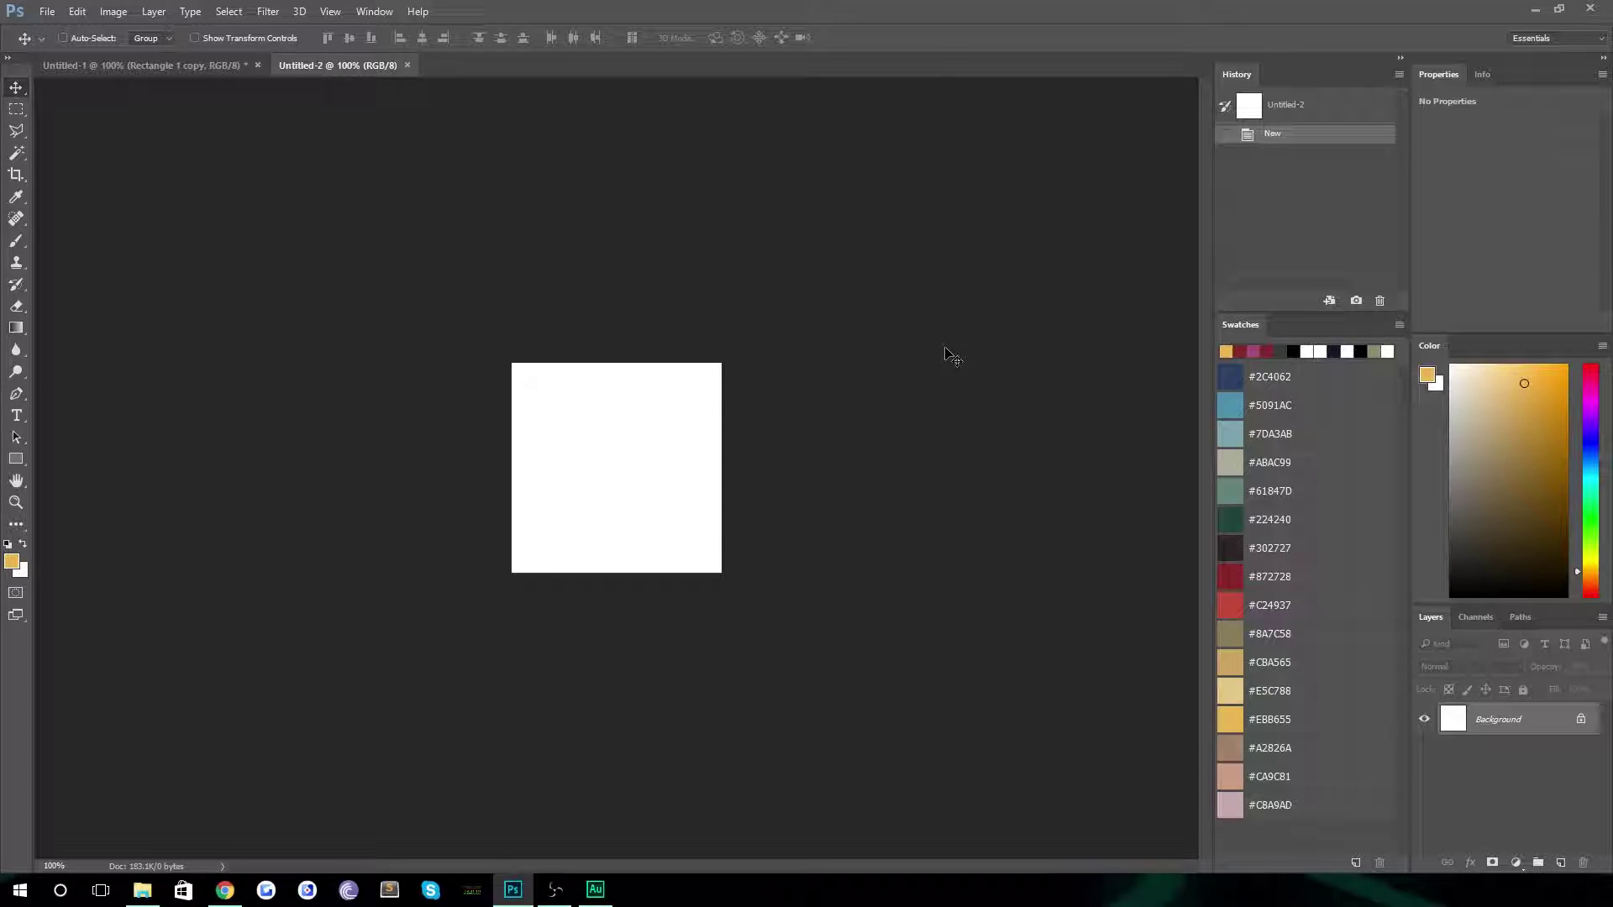
Add a new layer and paint it entirely with the dark red #872728 swatch
key("z")
left_click(663, 510)
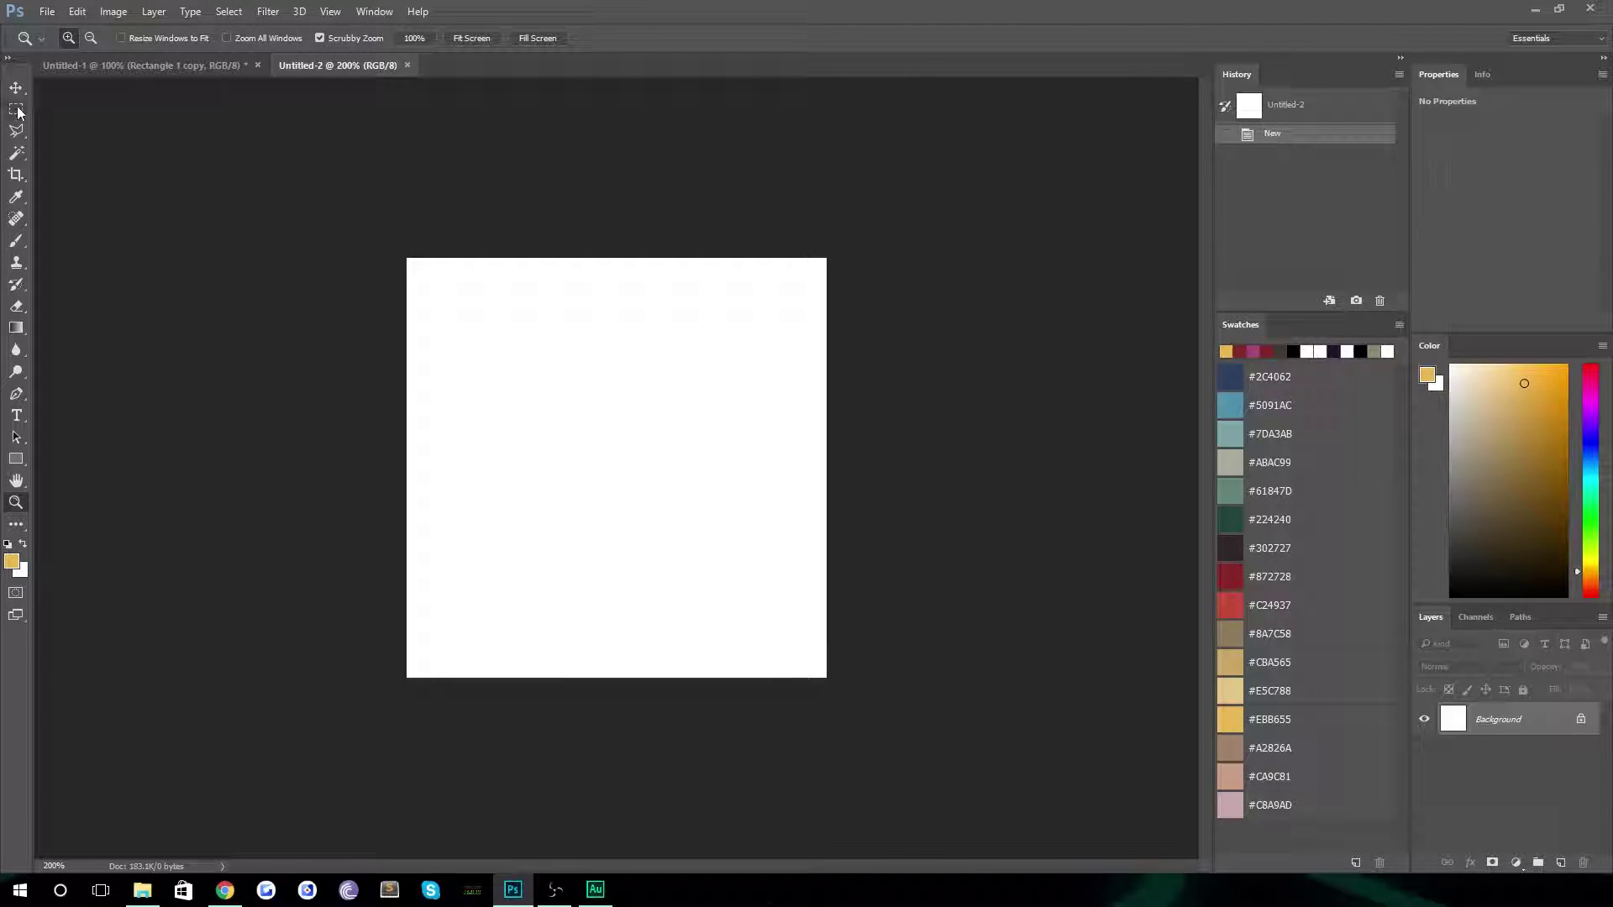
left_click(16, 87)
left_click(1242, 576)
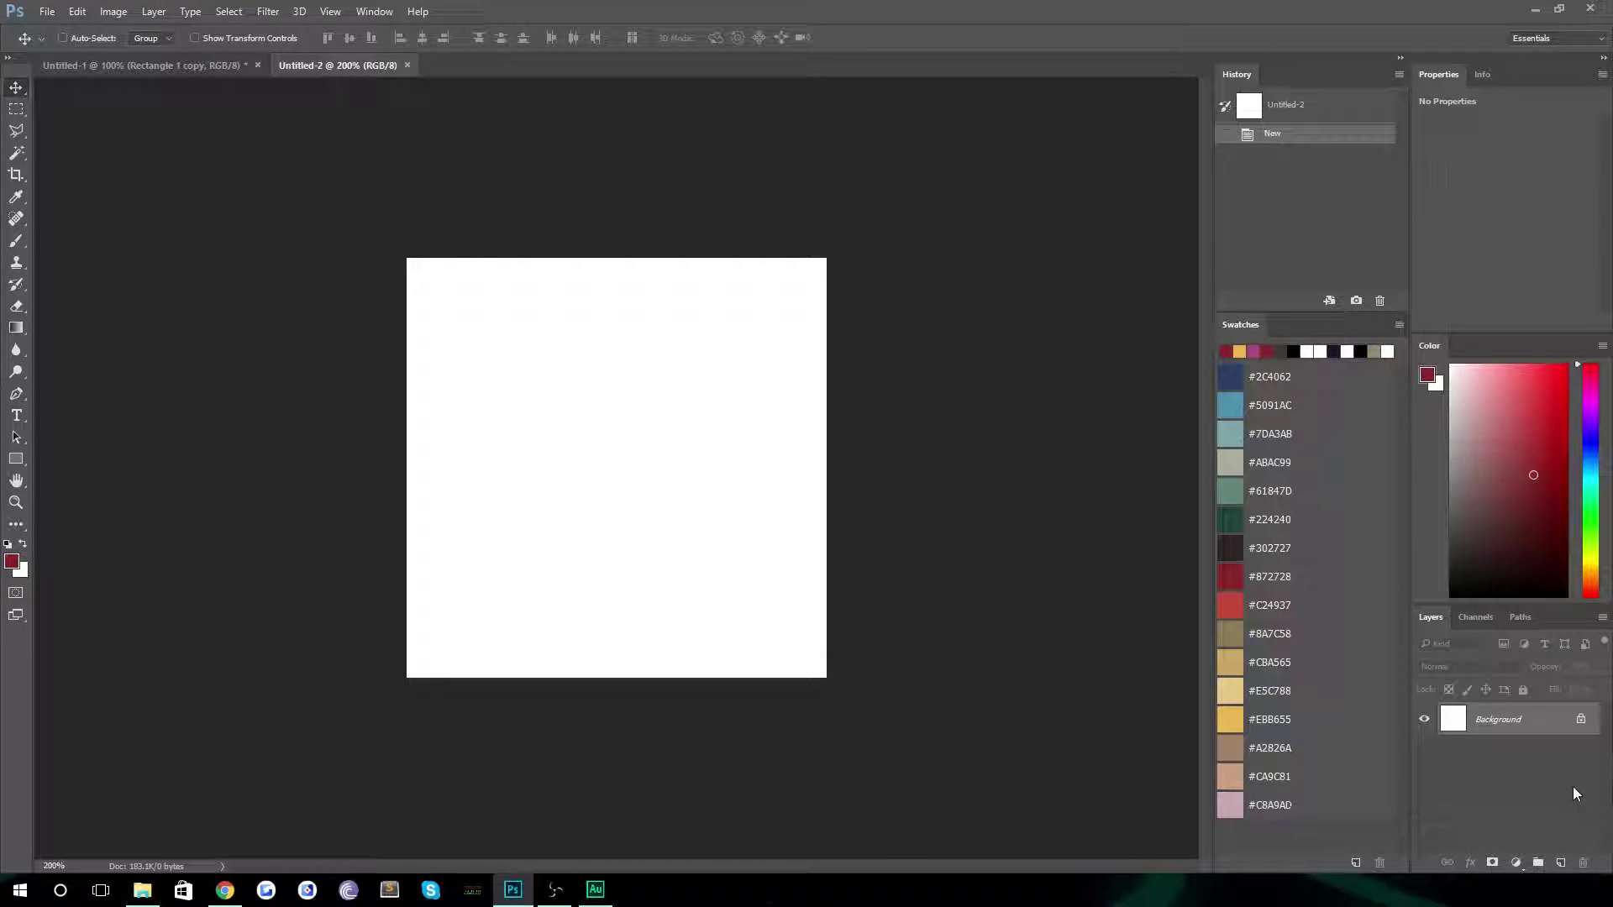
left_click(1560, 863)
key("b")
mouse_move(471, 414)
left_mouse_down()
mouse_move(623, 456)
mouse_move(760, 599)
left_mouse_up()
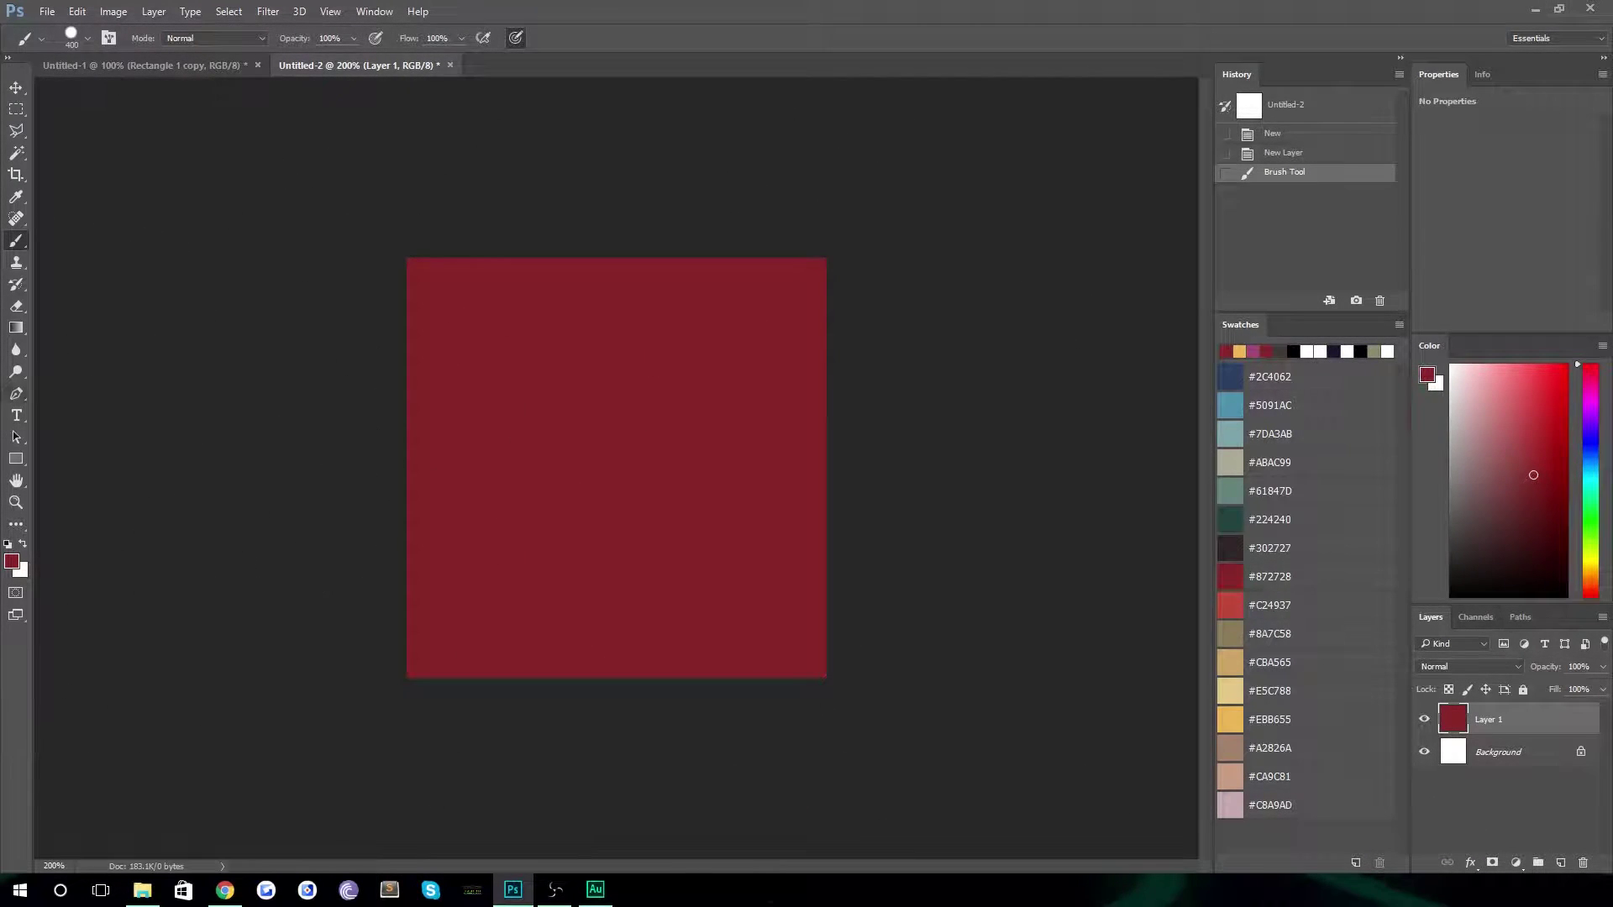
Draw a gold-filled square without a stroke at the centre of the canvas
left_click(16, 458)
left_click(154, 37)
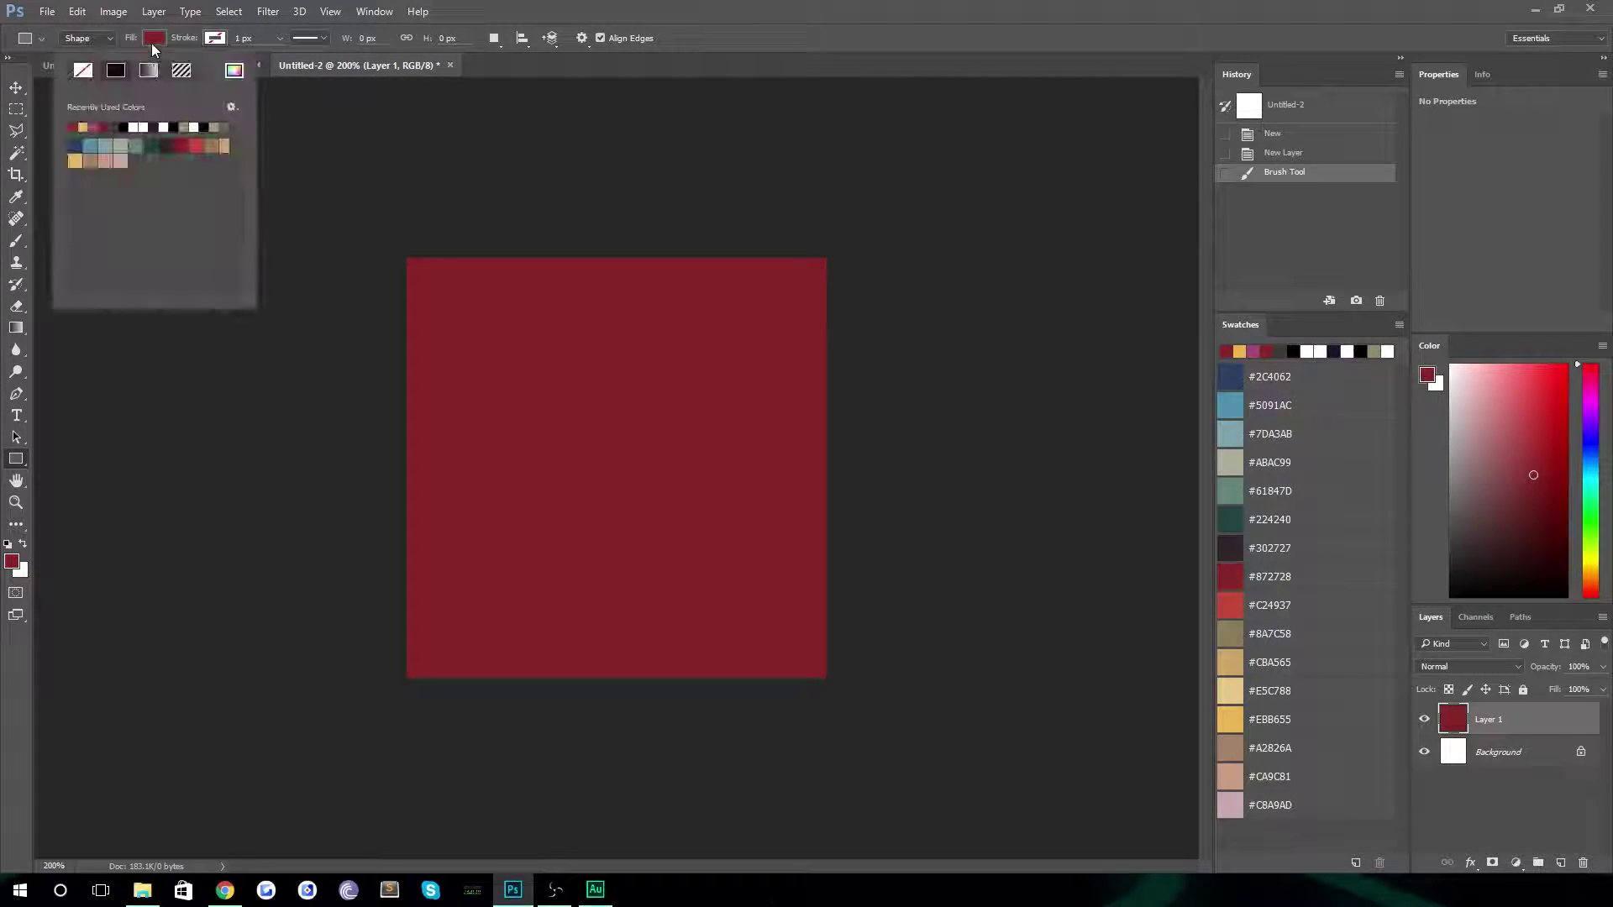
left_click(74, 160)
left_click(641, 468)
left_click_drag(641, 468, 499, 449)
Rotate the gold square 45° into a centred diamond, accepting its conversion to a regular path
key("ctrl+t")
left_click_drag(606, 382, 602, 446)
key("Return")
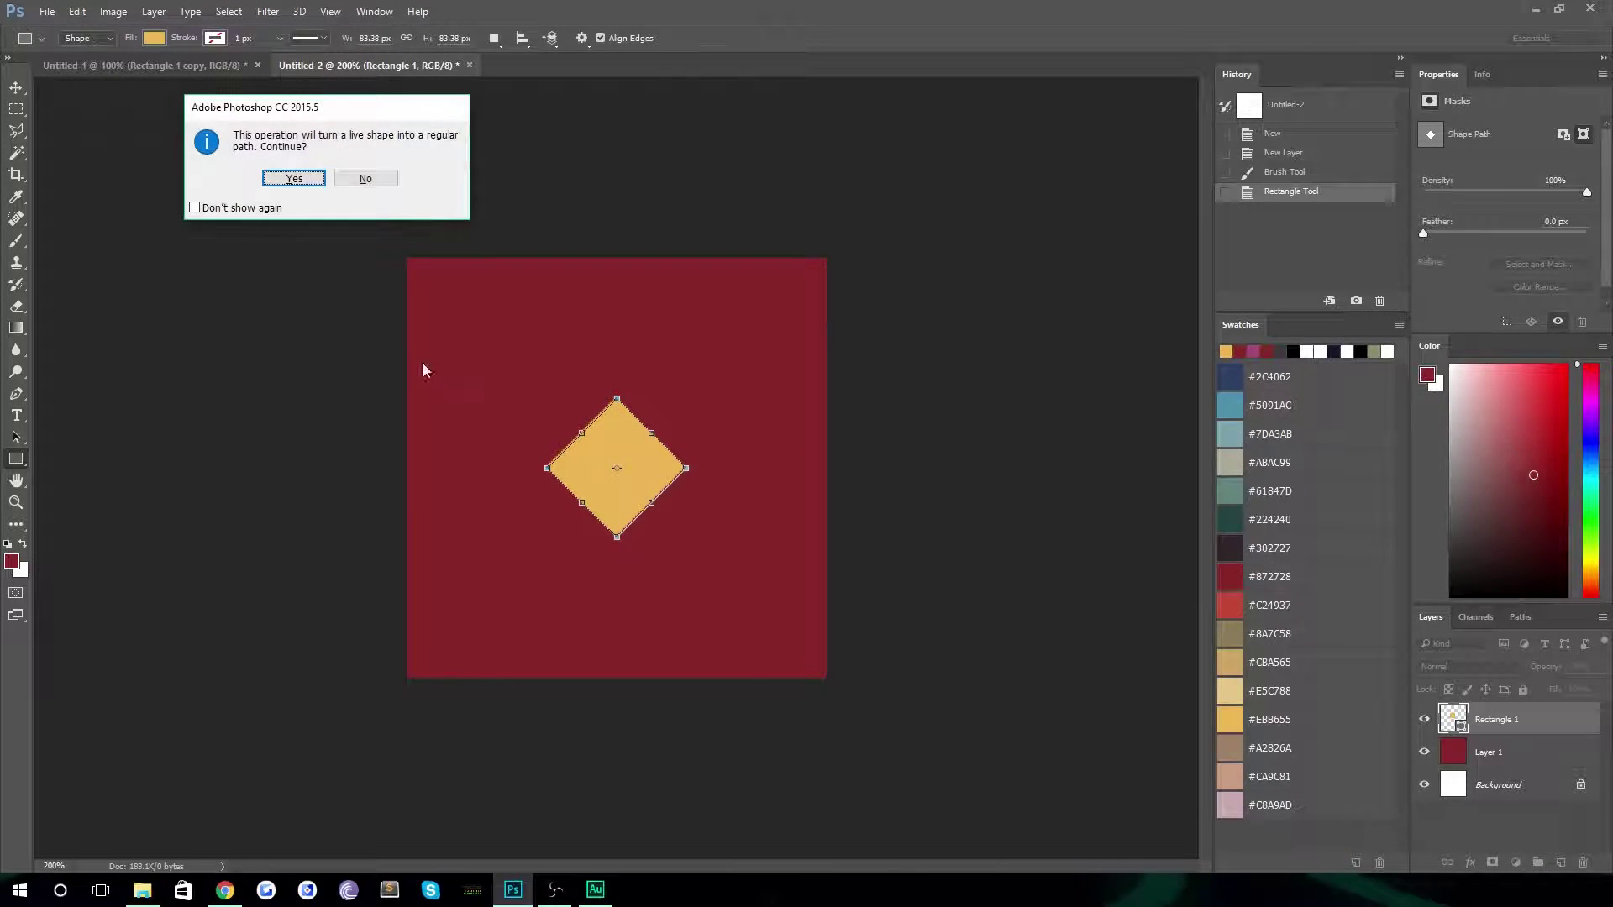
left_click(316, 183)
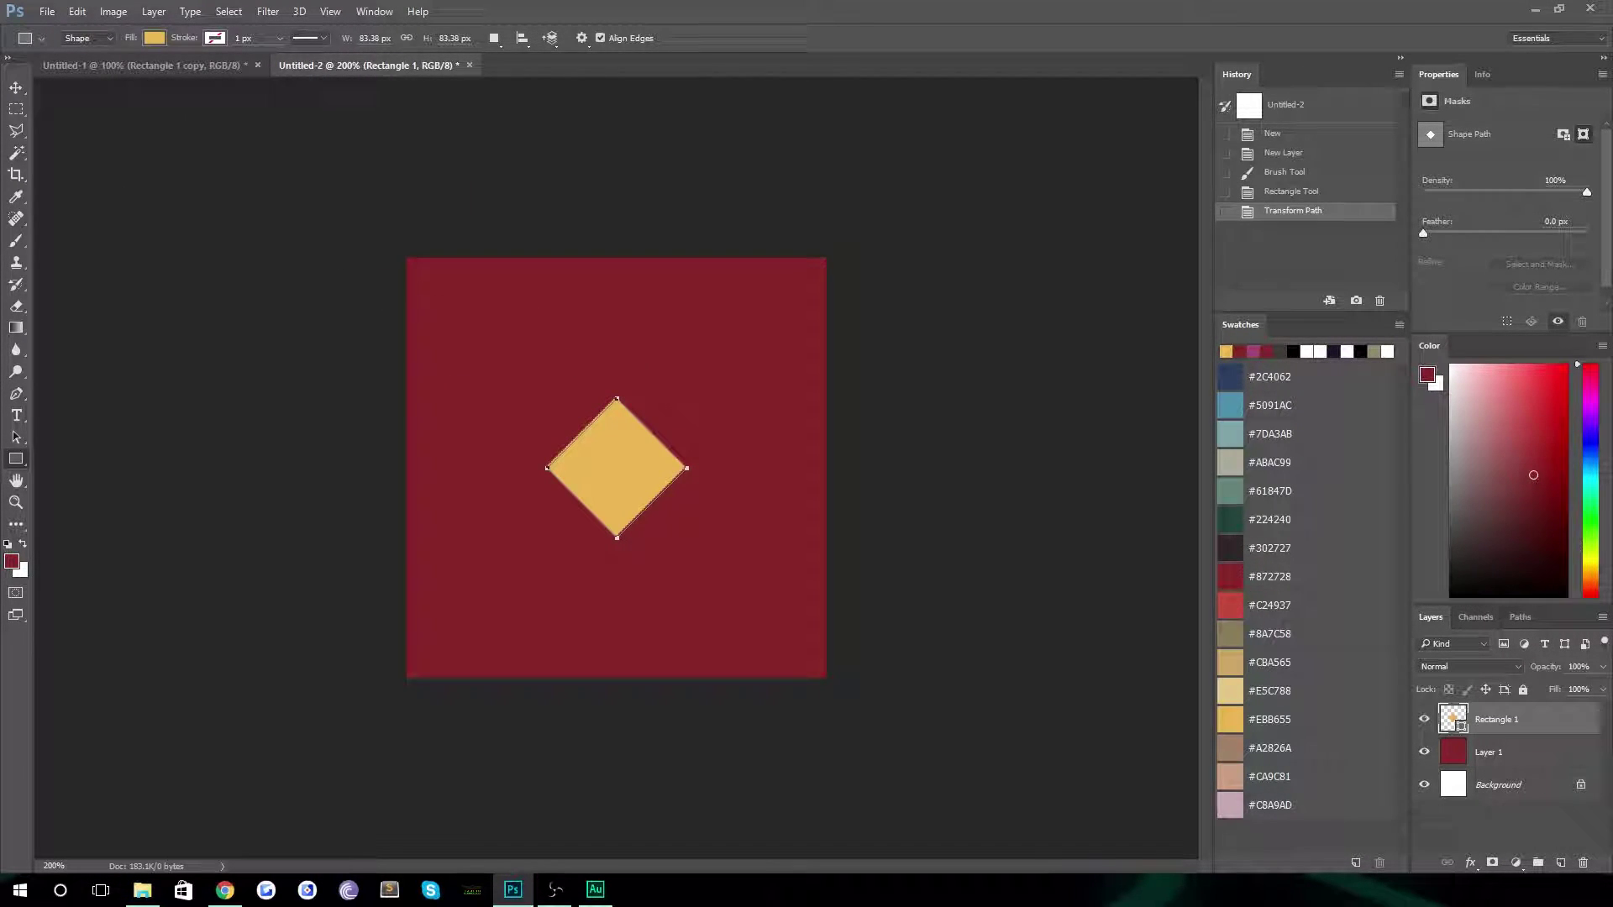
key("v")
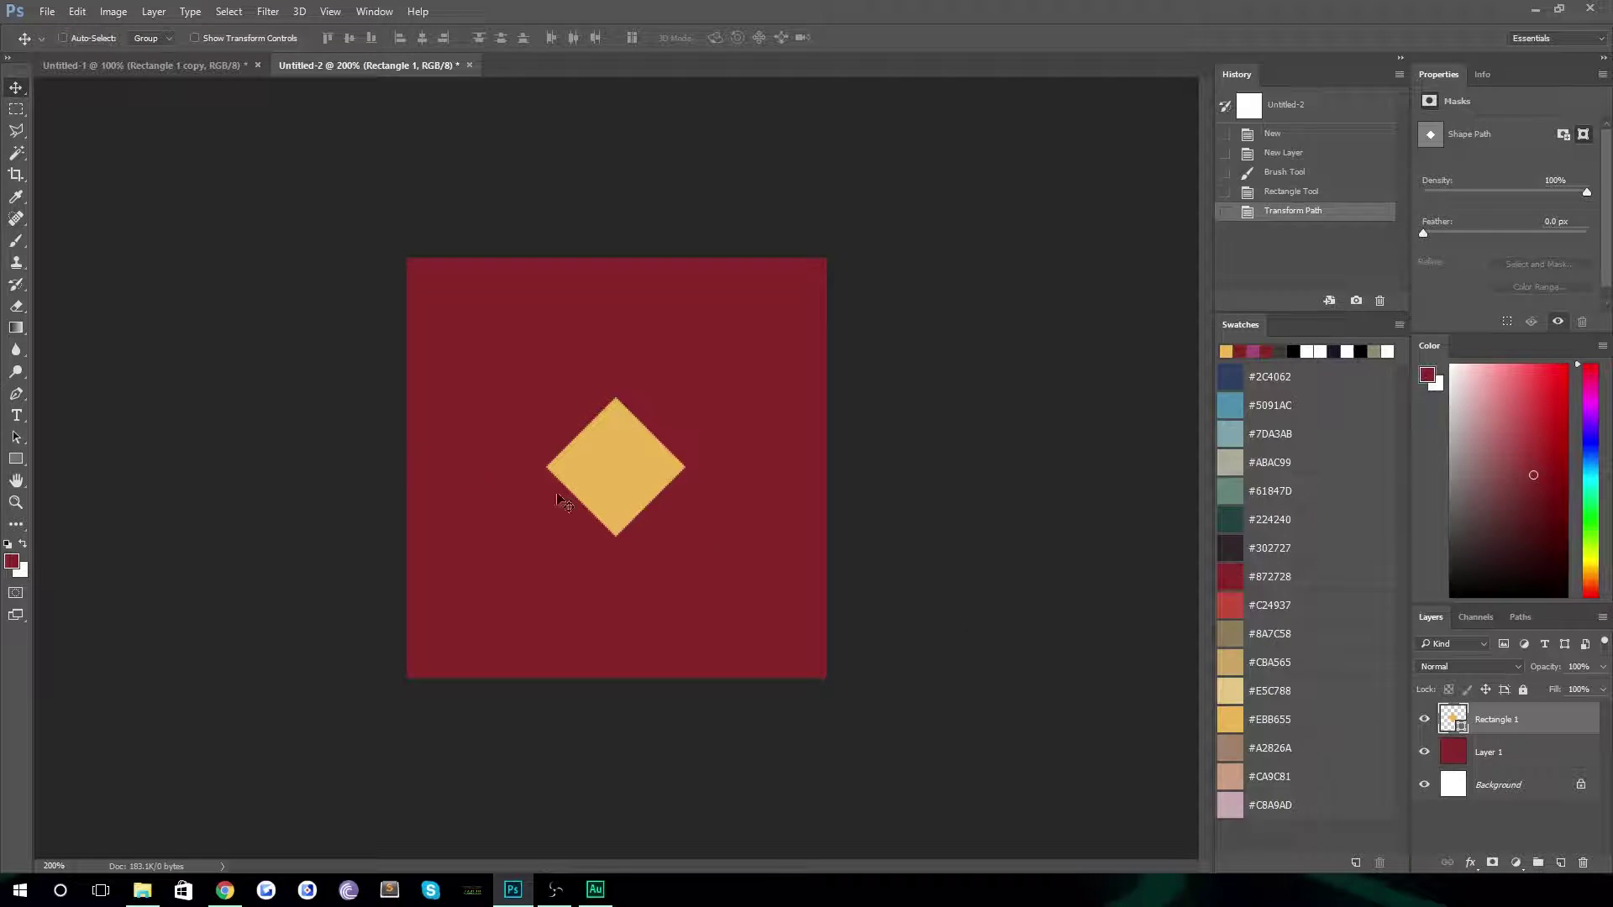
Draw an 80 × 80 px square on its own shape layer over the gold diamond
left_click(17, 459)
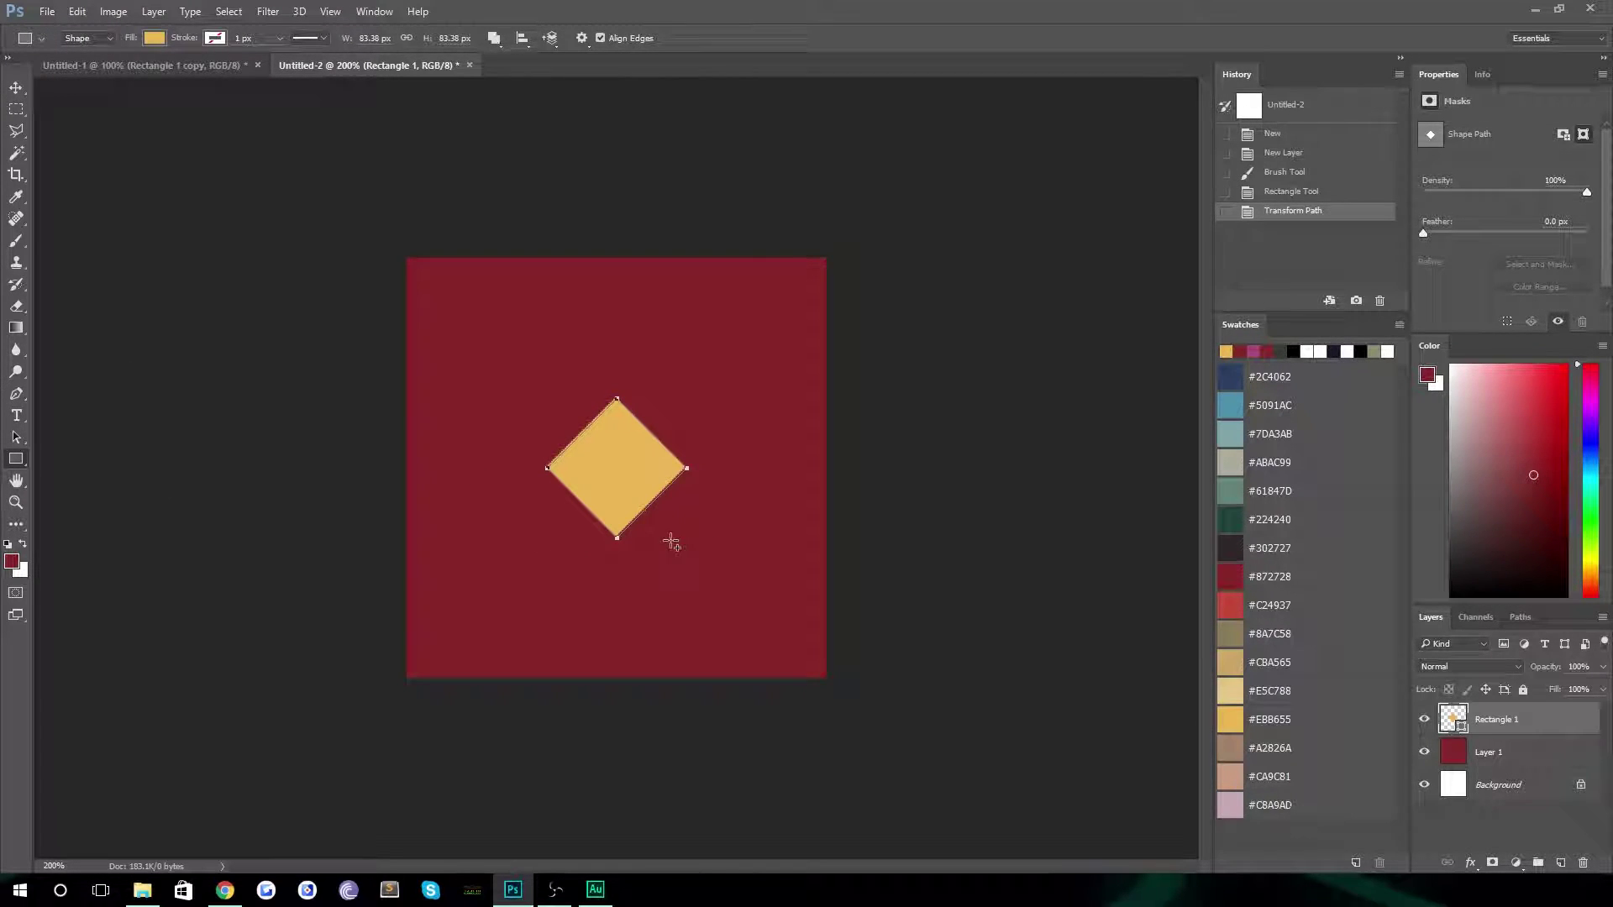
left_click_drag(710, 594, 591, 468)
key("ctrl+z")
left_click(1512, 827)
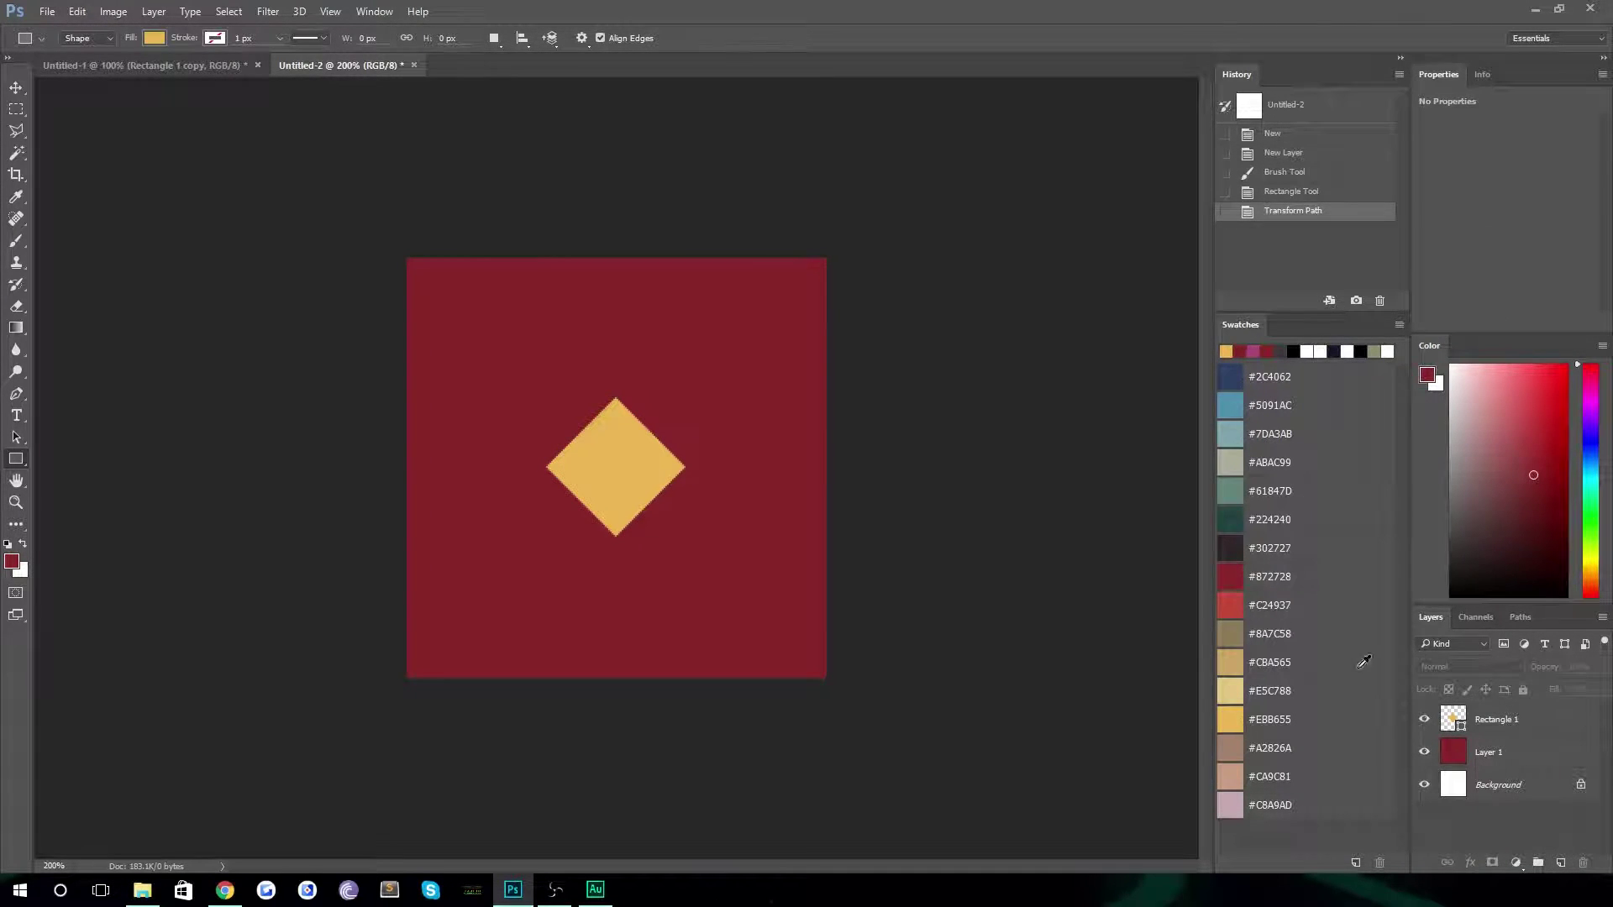
left_click_drag(686, 561, 549, 426)
Give the new square a 1 px gold stroke and no fill
left_click(215, 40)
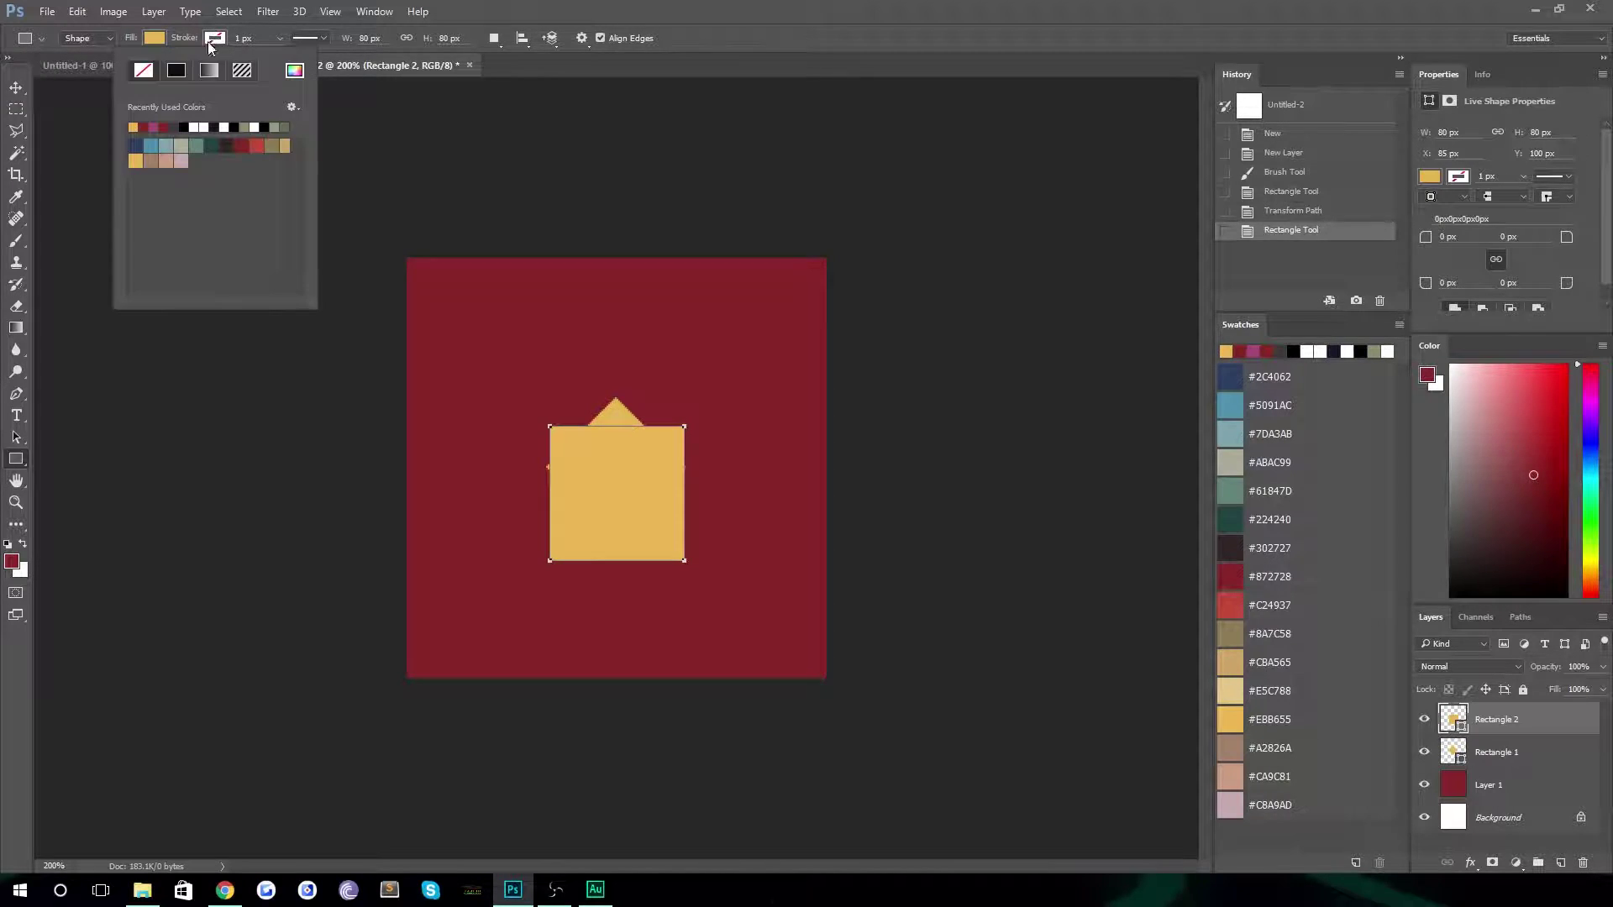
left_click(135, 160)
left_click(154, 38)
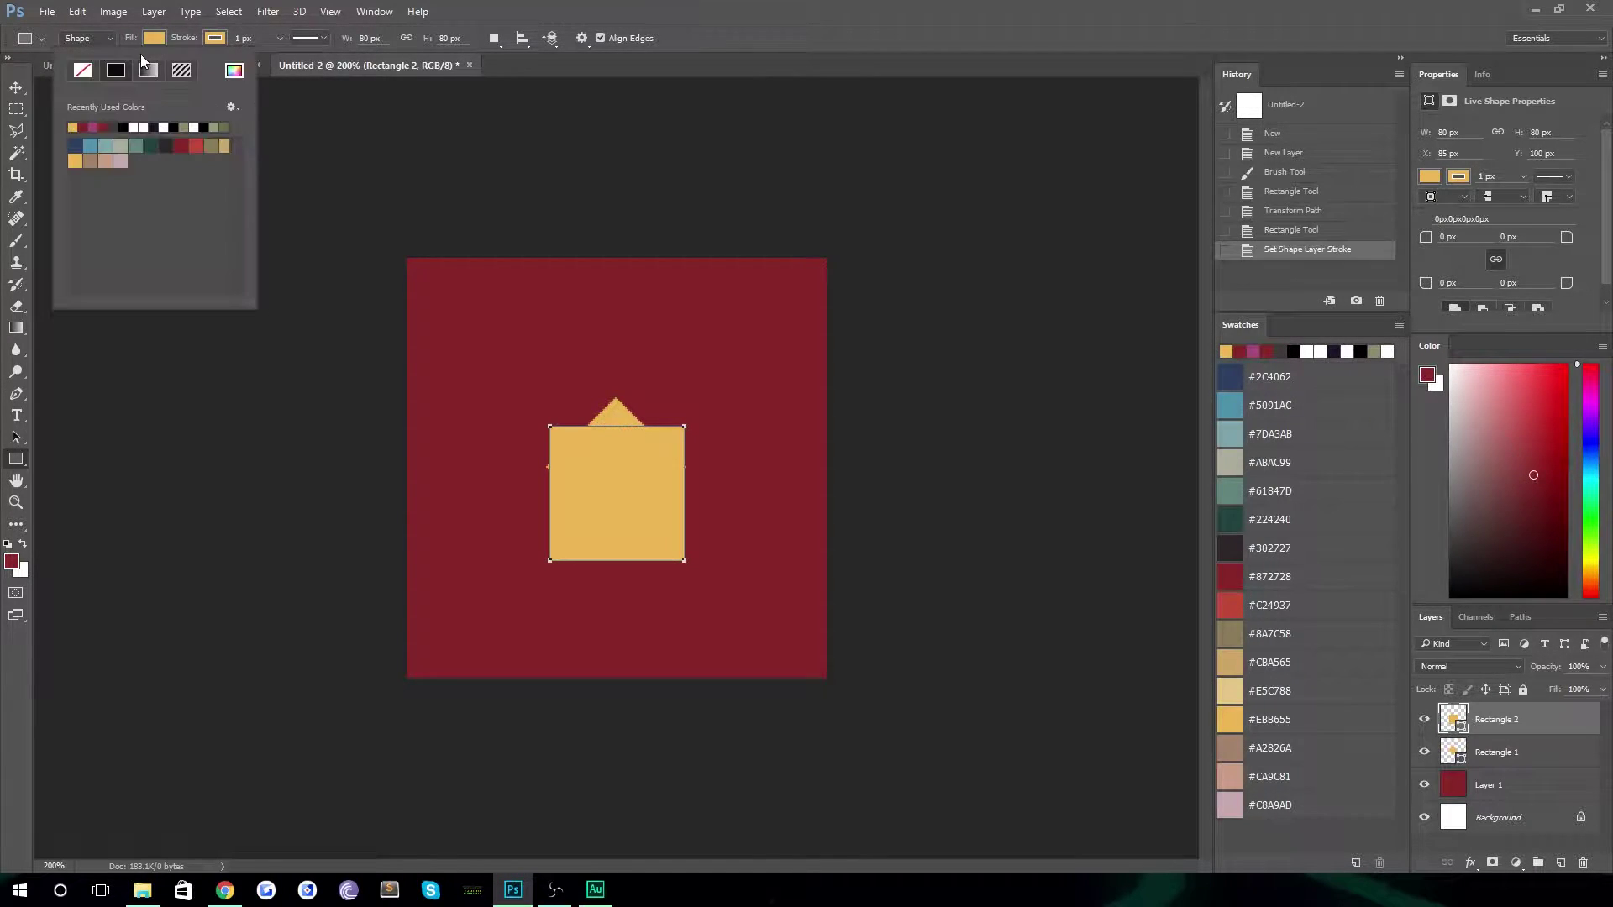
left_click(83, 70)
Rotate the outlined square -45°, scale it to about 79%, and centre it as a thin border around the gold diamond
left_click(10, 92)
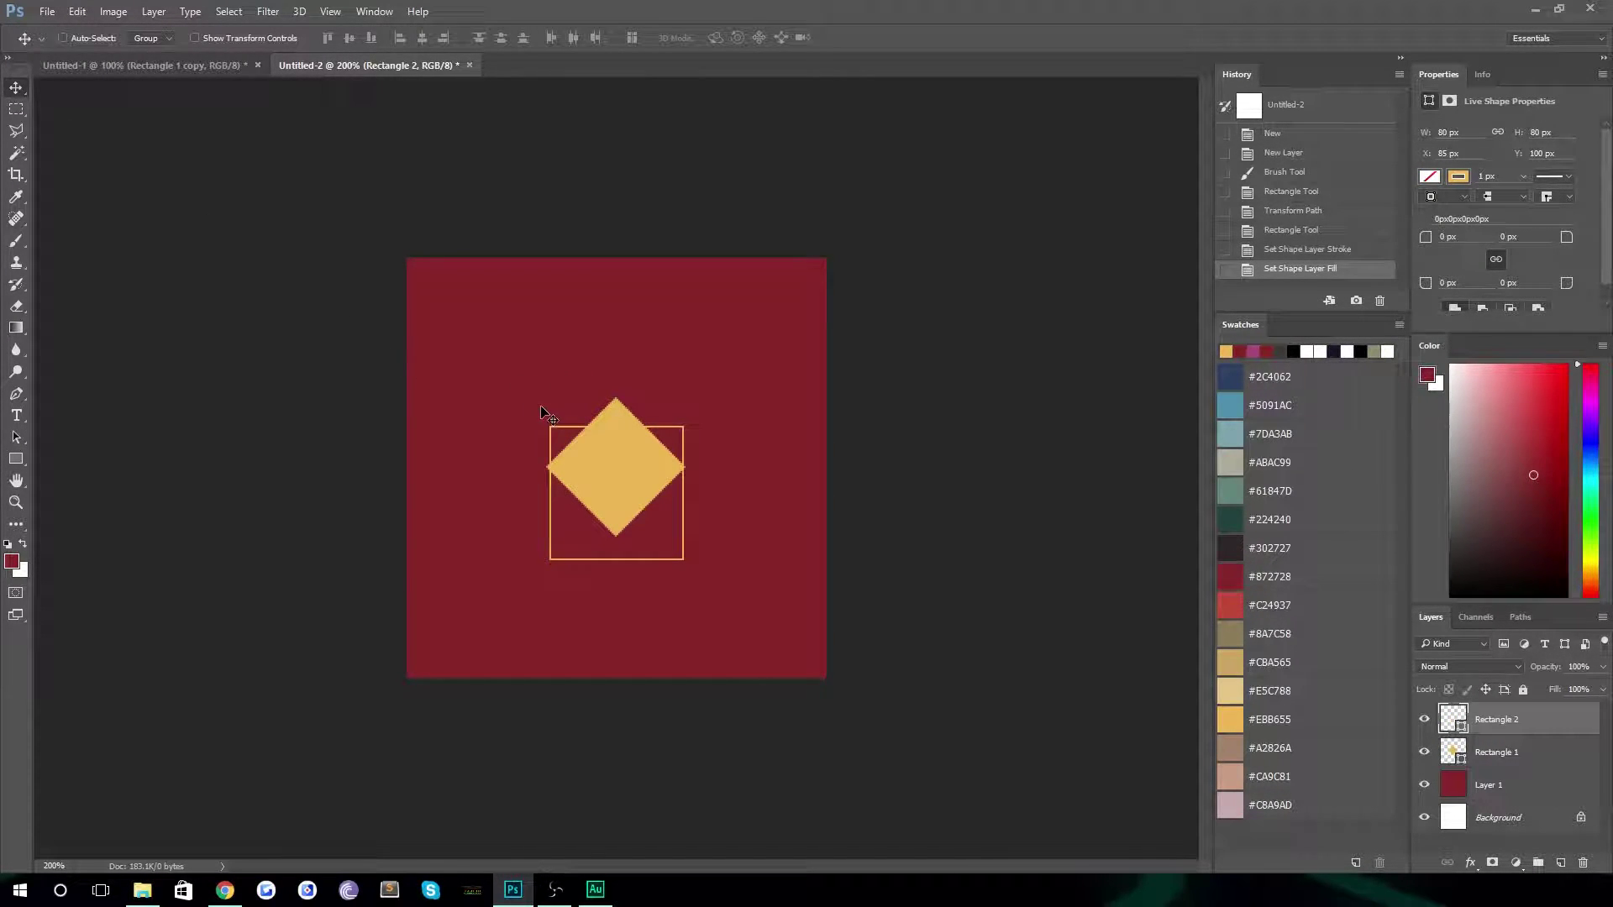
key("ctrl+t")
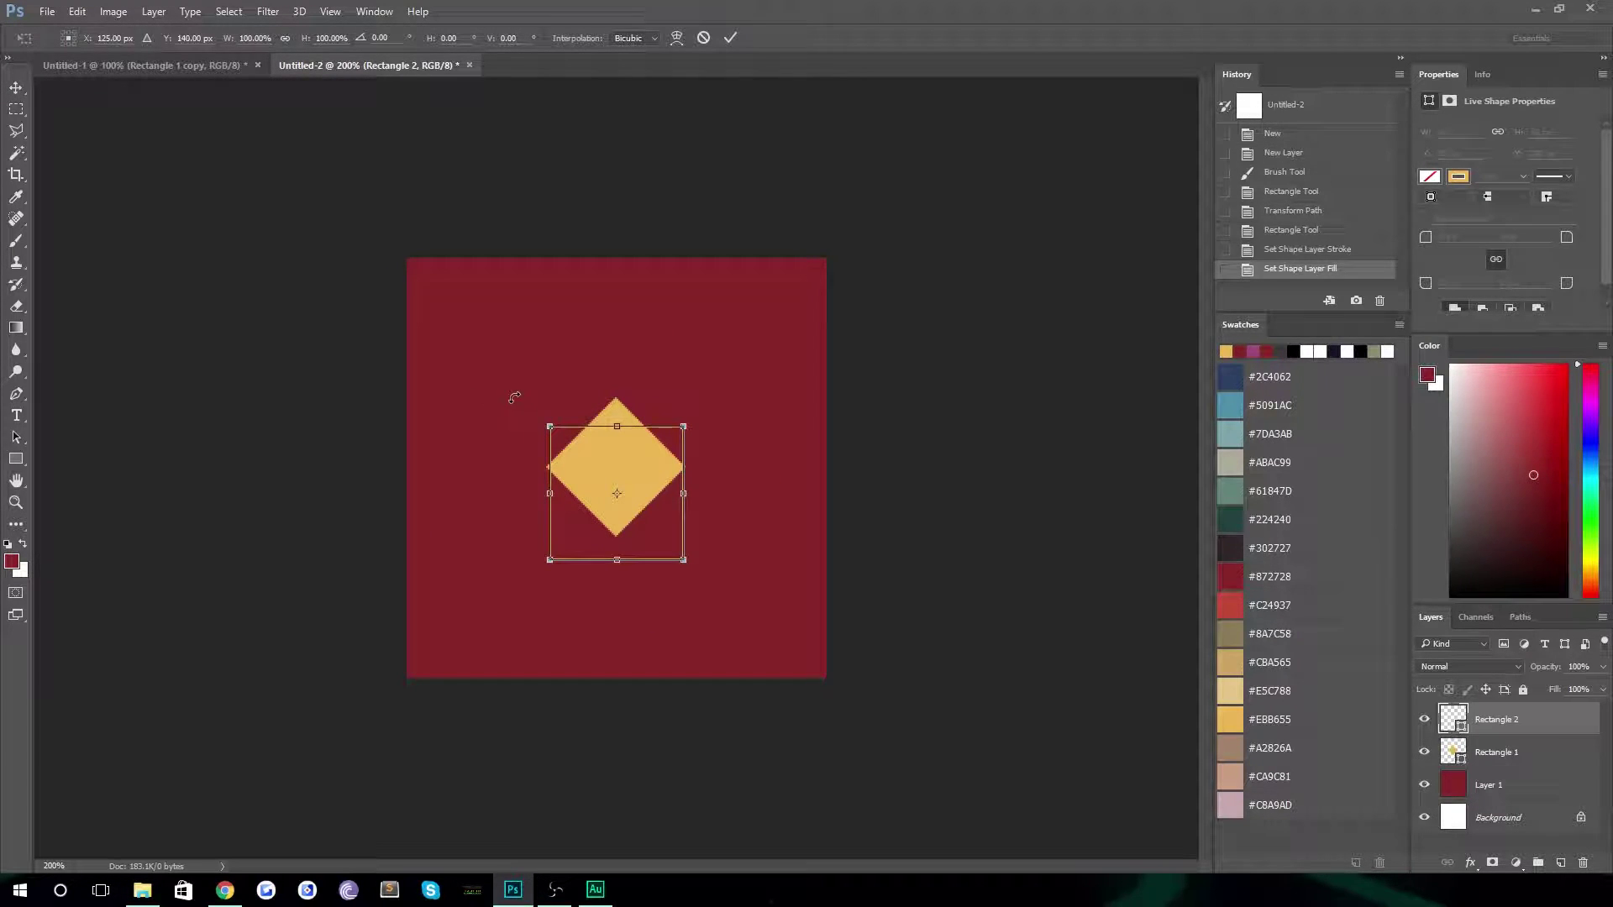
left_click_drag(522, 398, 497, 369)
left_click_drag(557, 435, 522, 494)
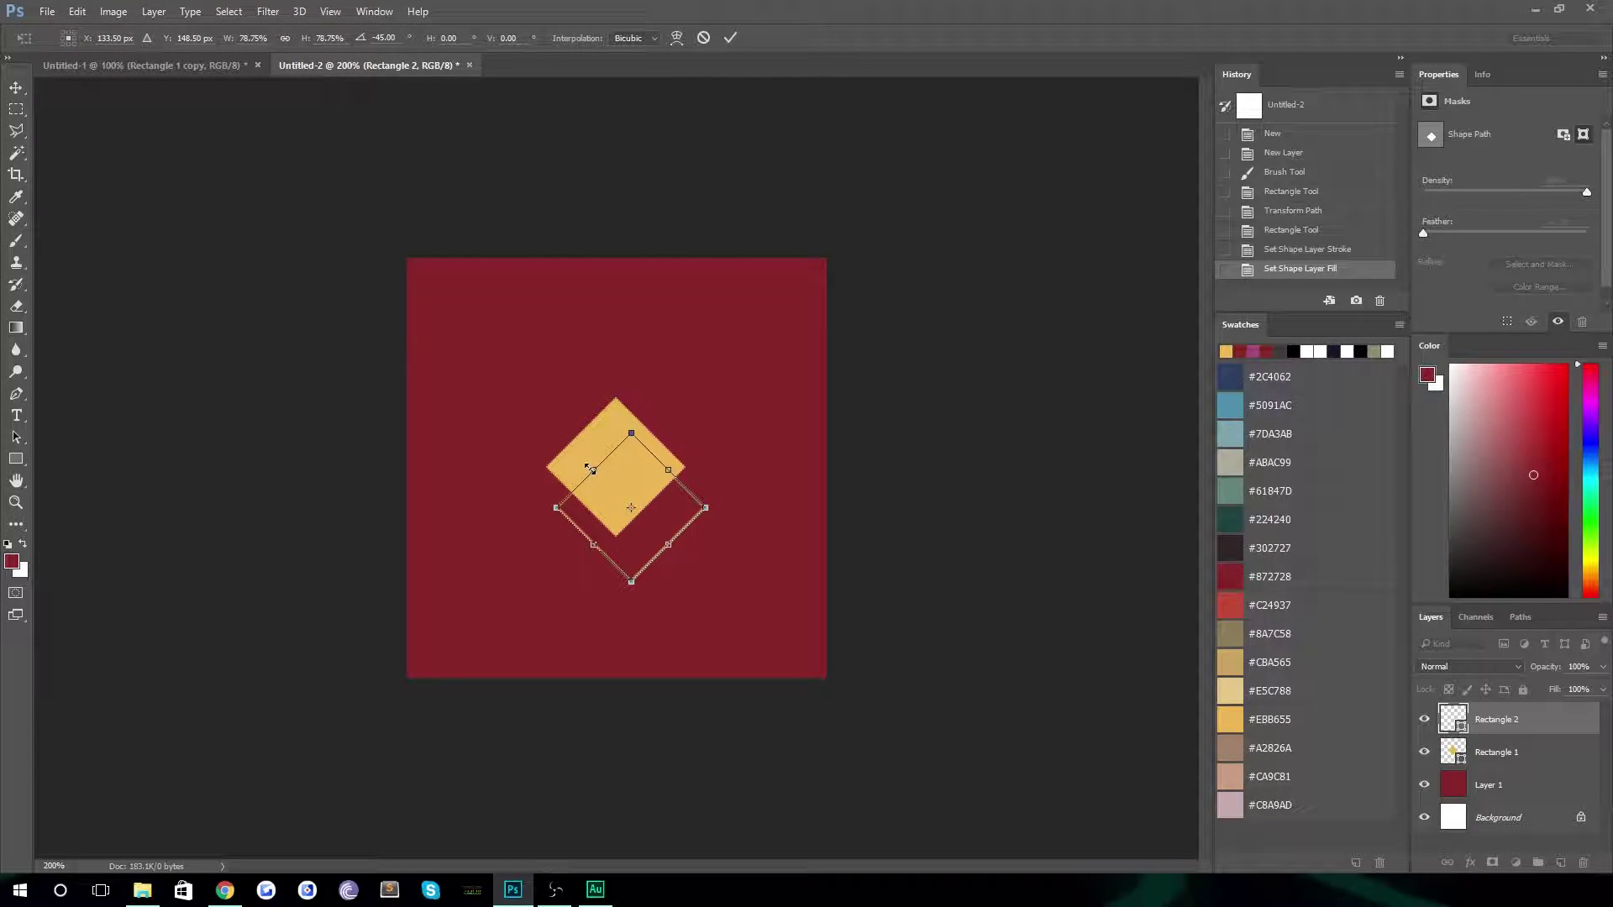
left_click_drag(647, 489, 633, 457)
key("Return")
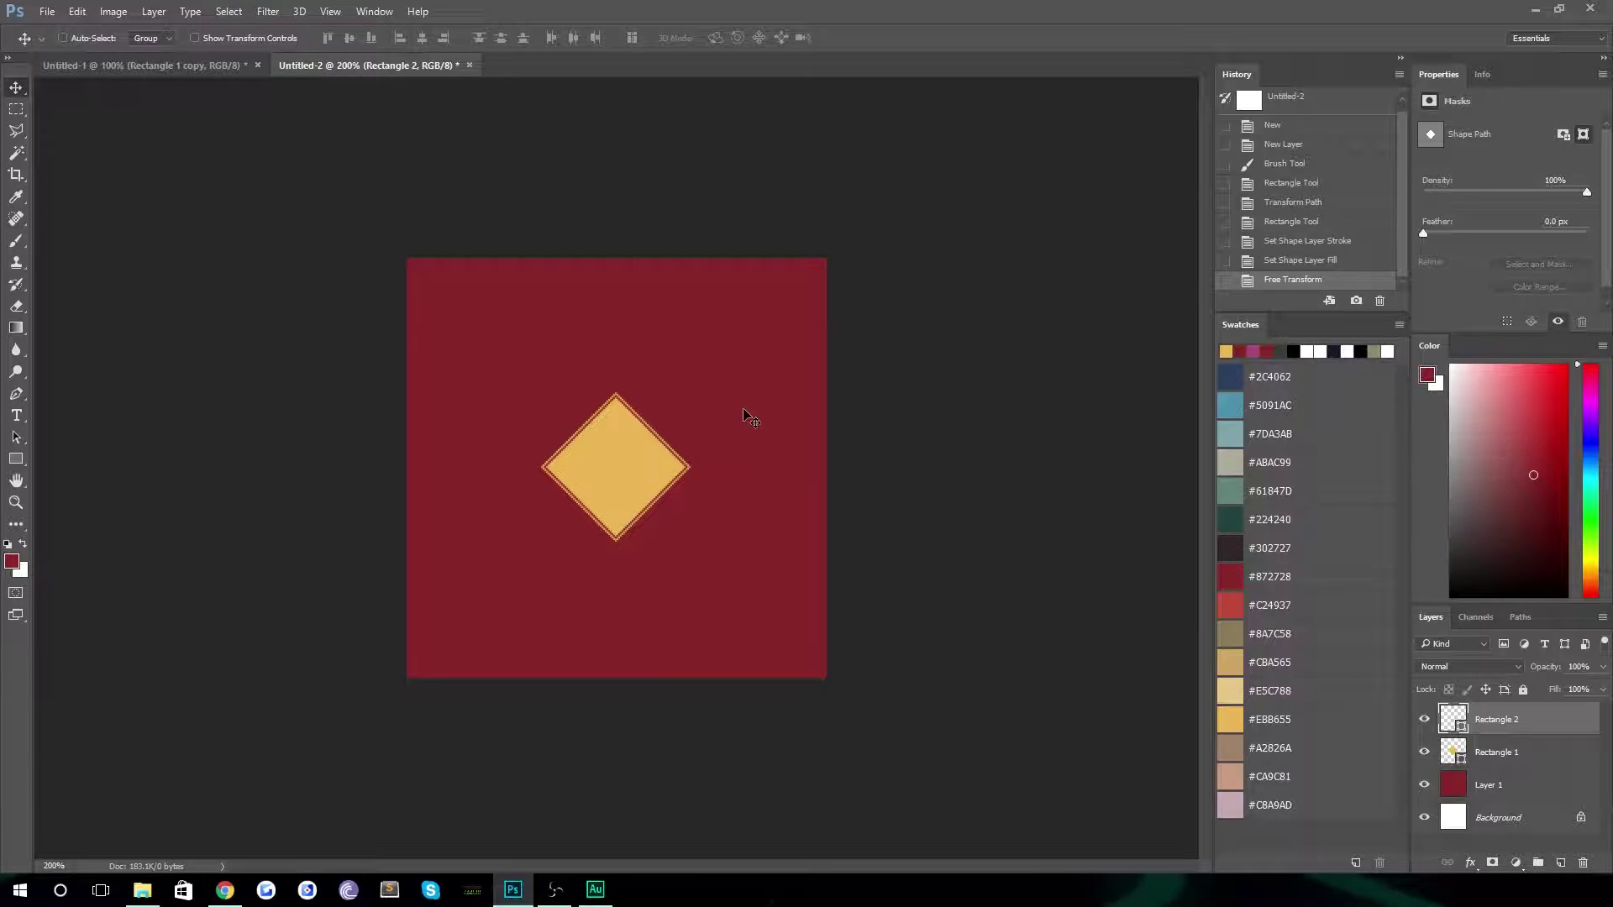
Rasterize the Rectangle 1 and Rectangle 2 layers and merge them into one layer, toggling its visibility to check it
key("z")
left_click(655, 654, "alt")
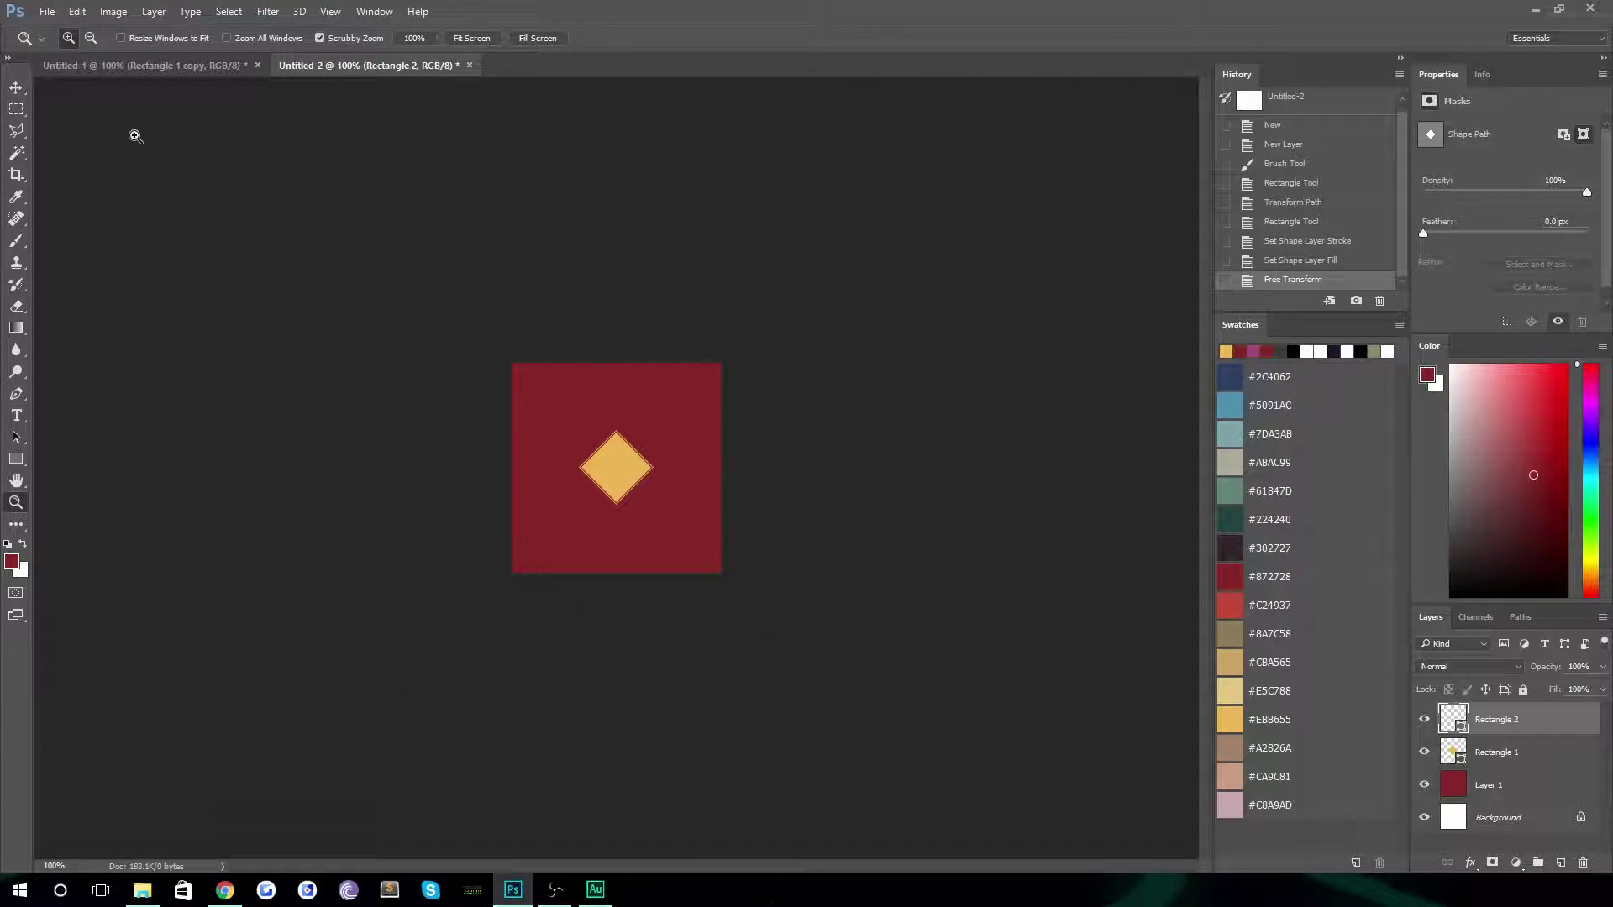
left_click(16, 88)
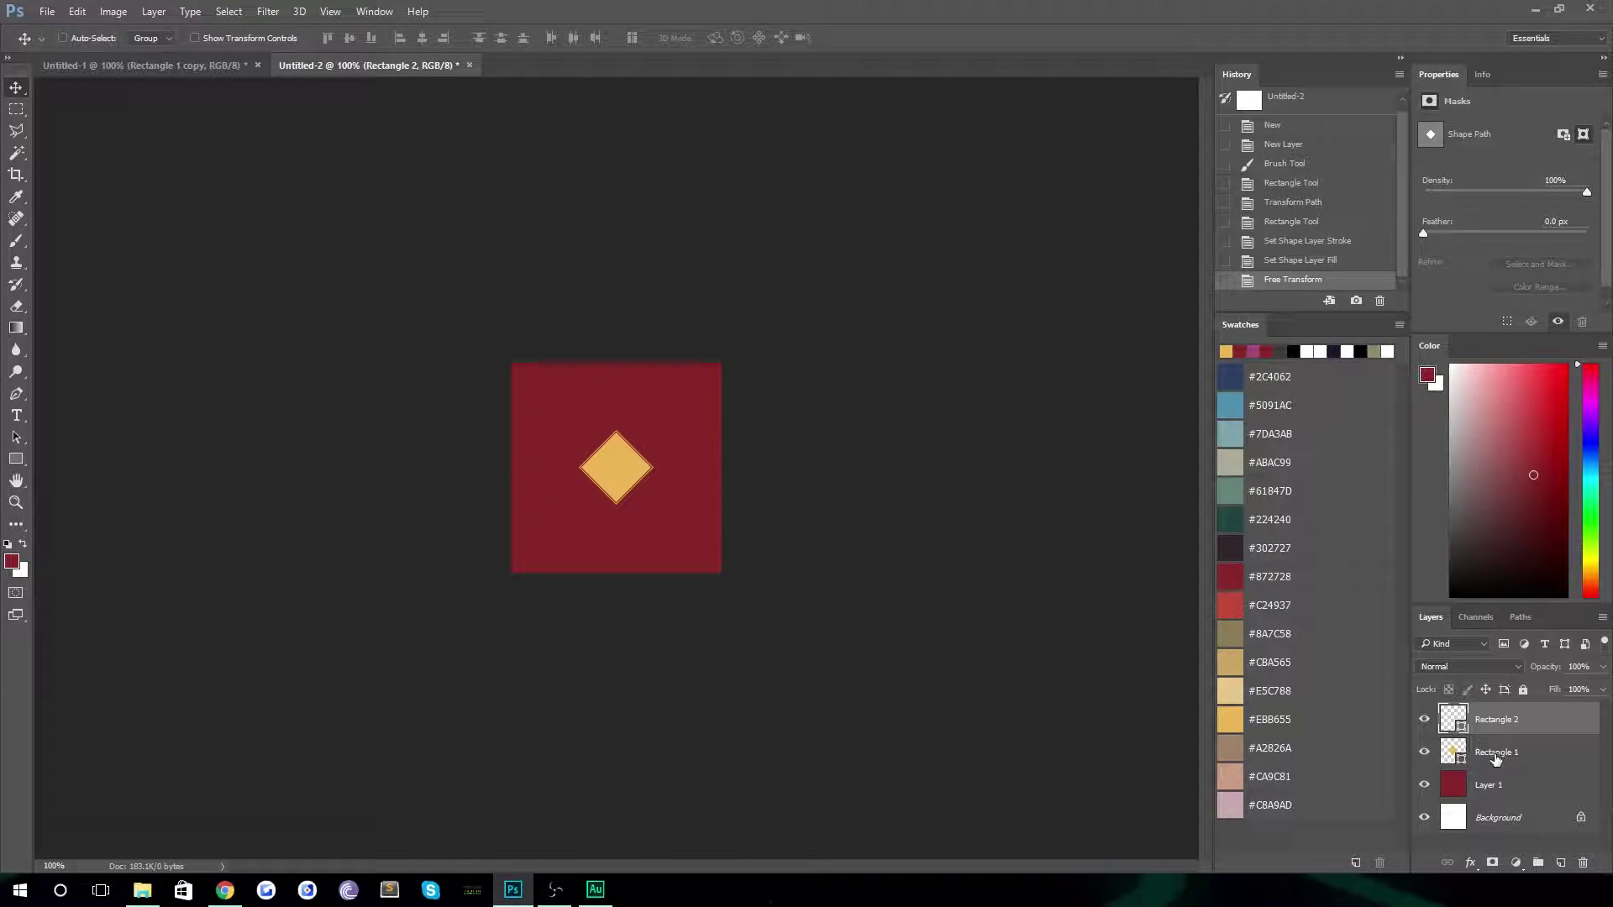
left_click(1494, 756, "shift")
right_click(1494, 756)
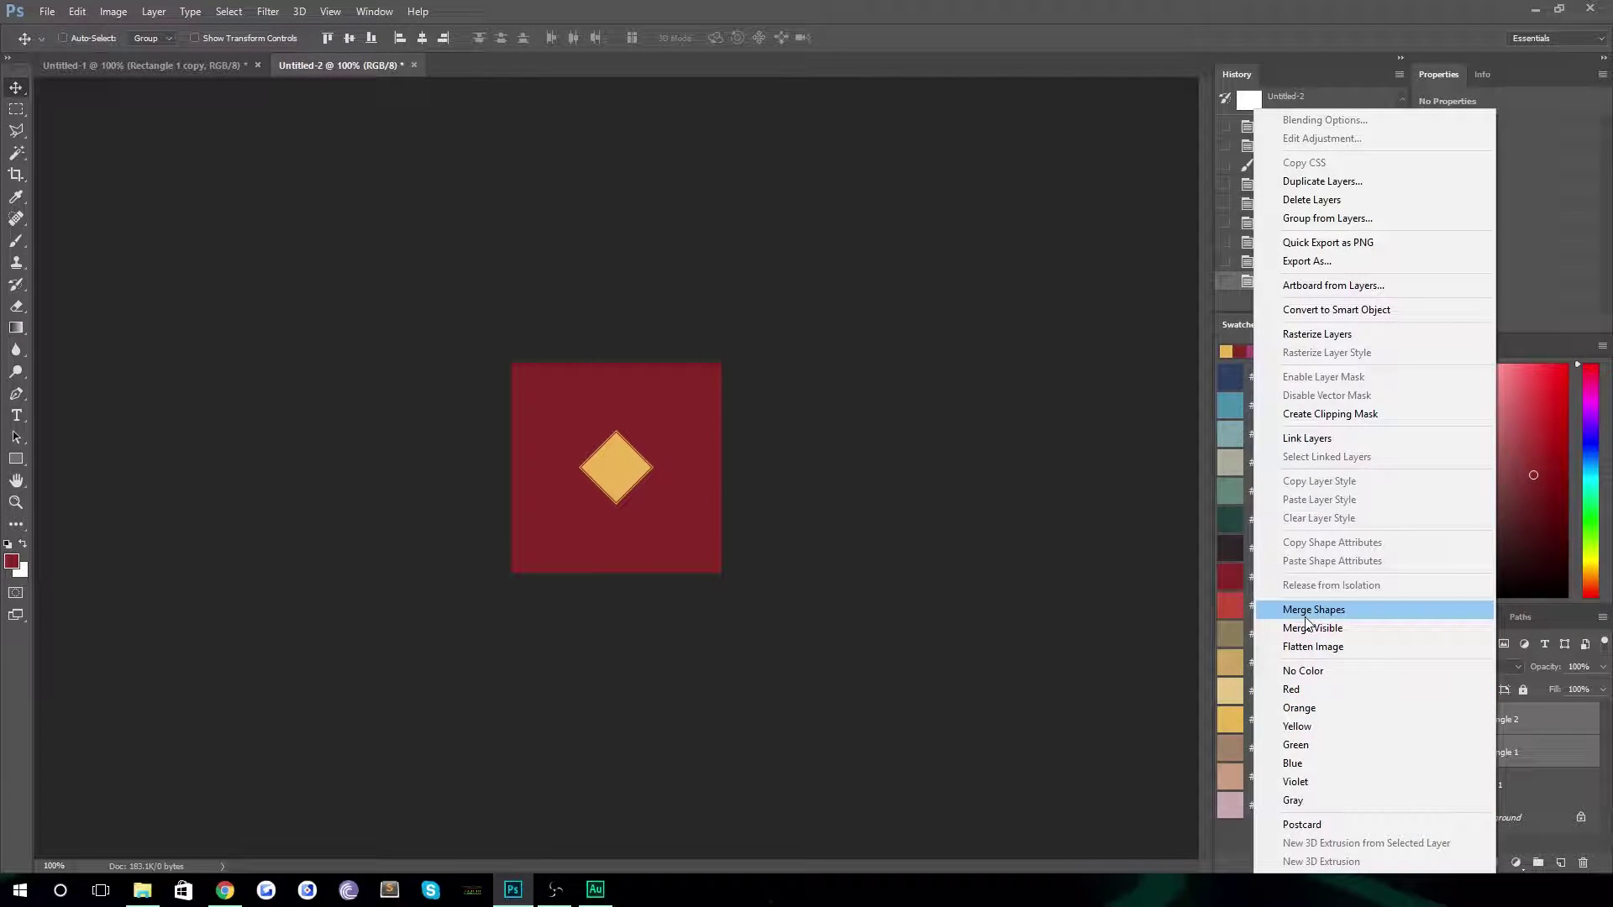
left_click(1327, 335)
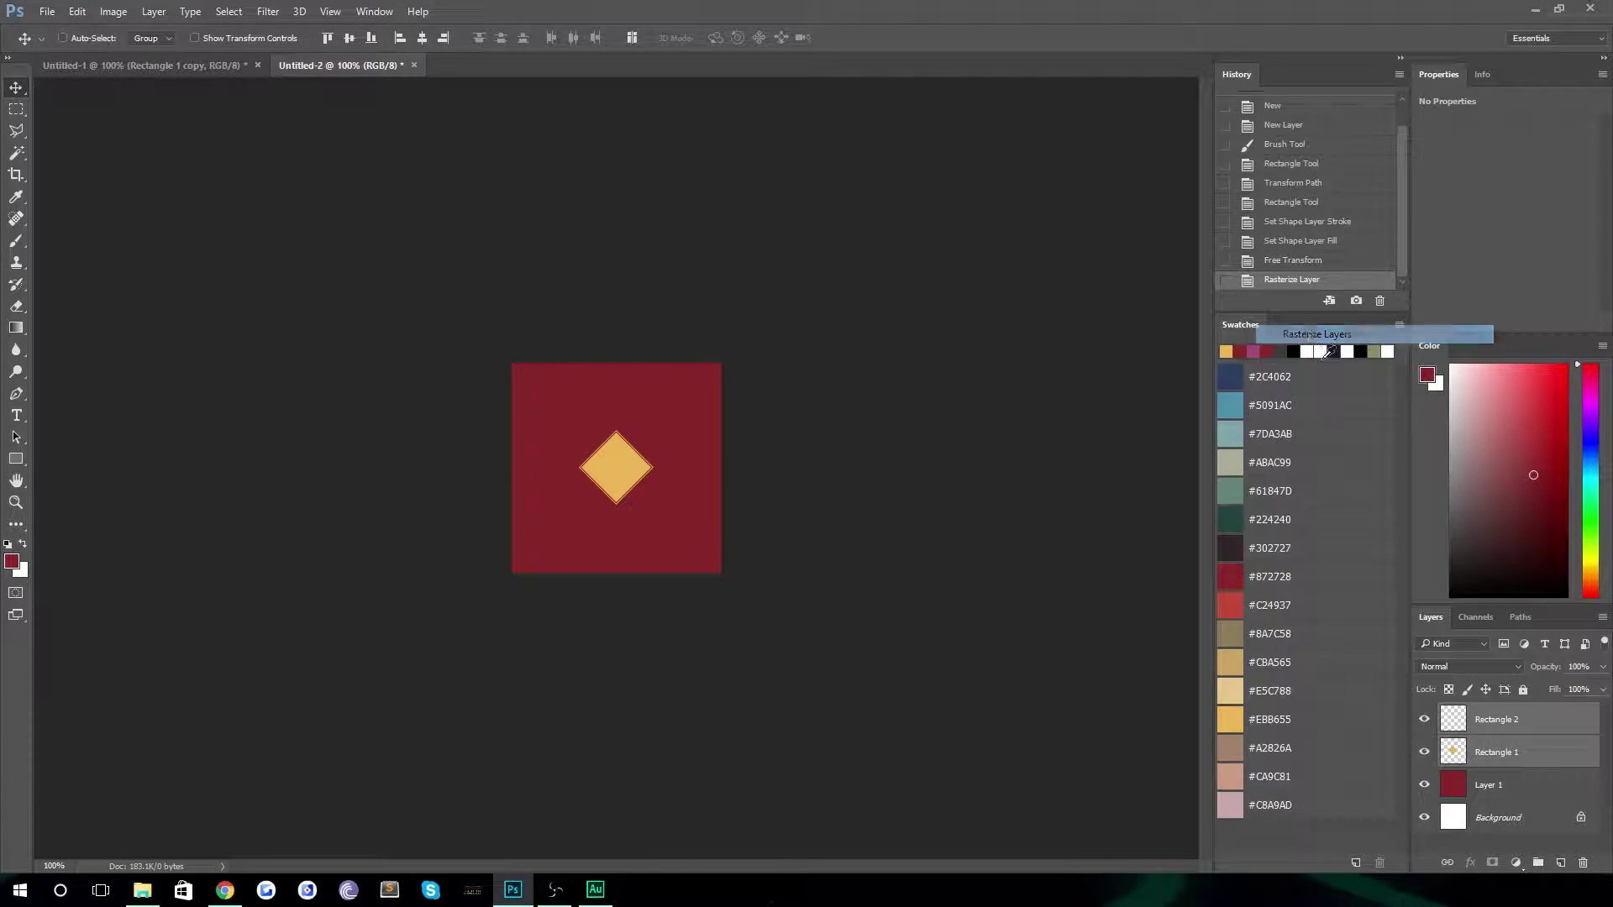
right_click(1491, 739)
left_click(1374, 611)
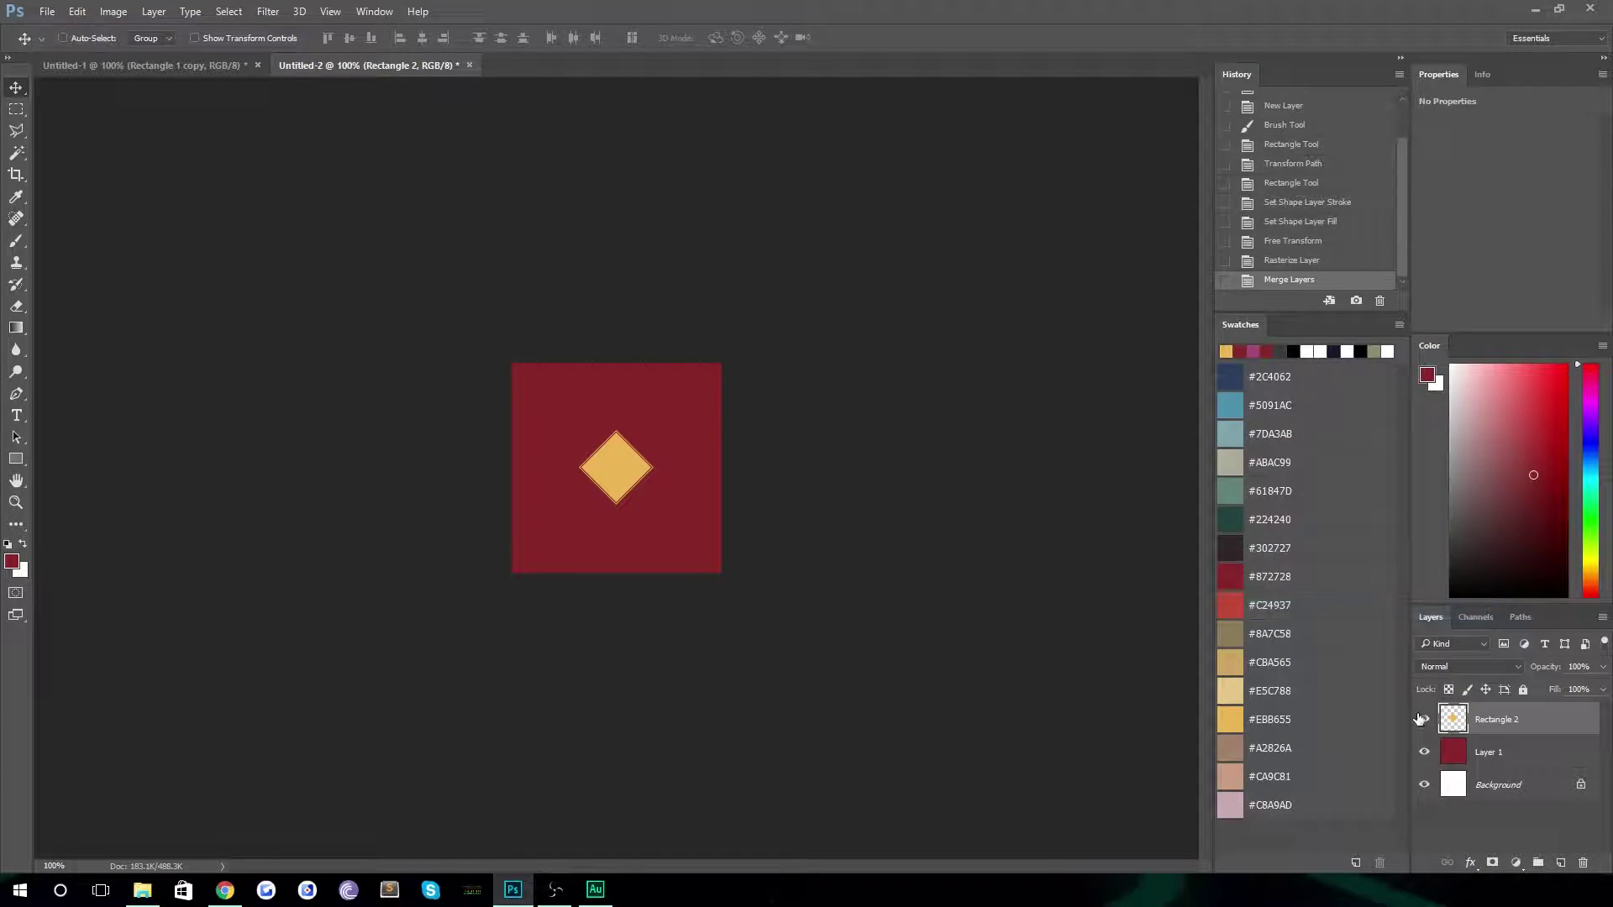
left_click(1424, 724)
left_click(1425, 724)
left_click(1425, 724)
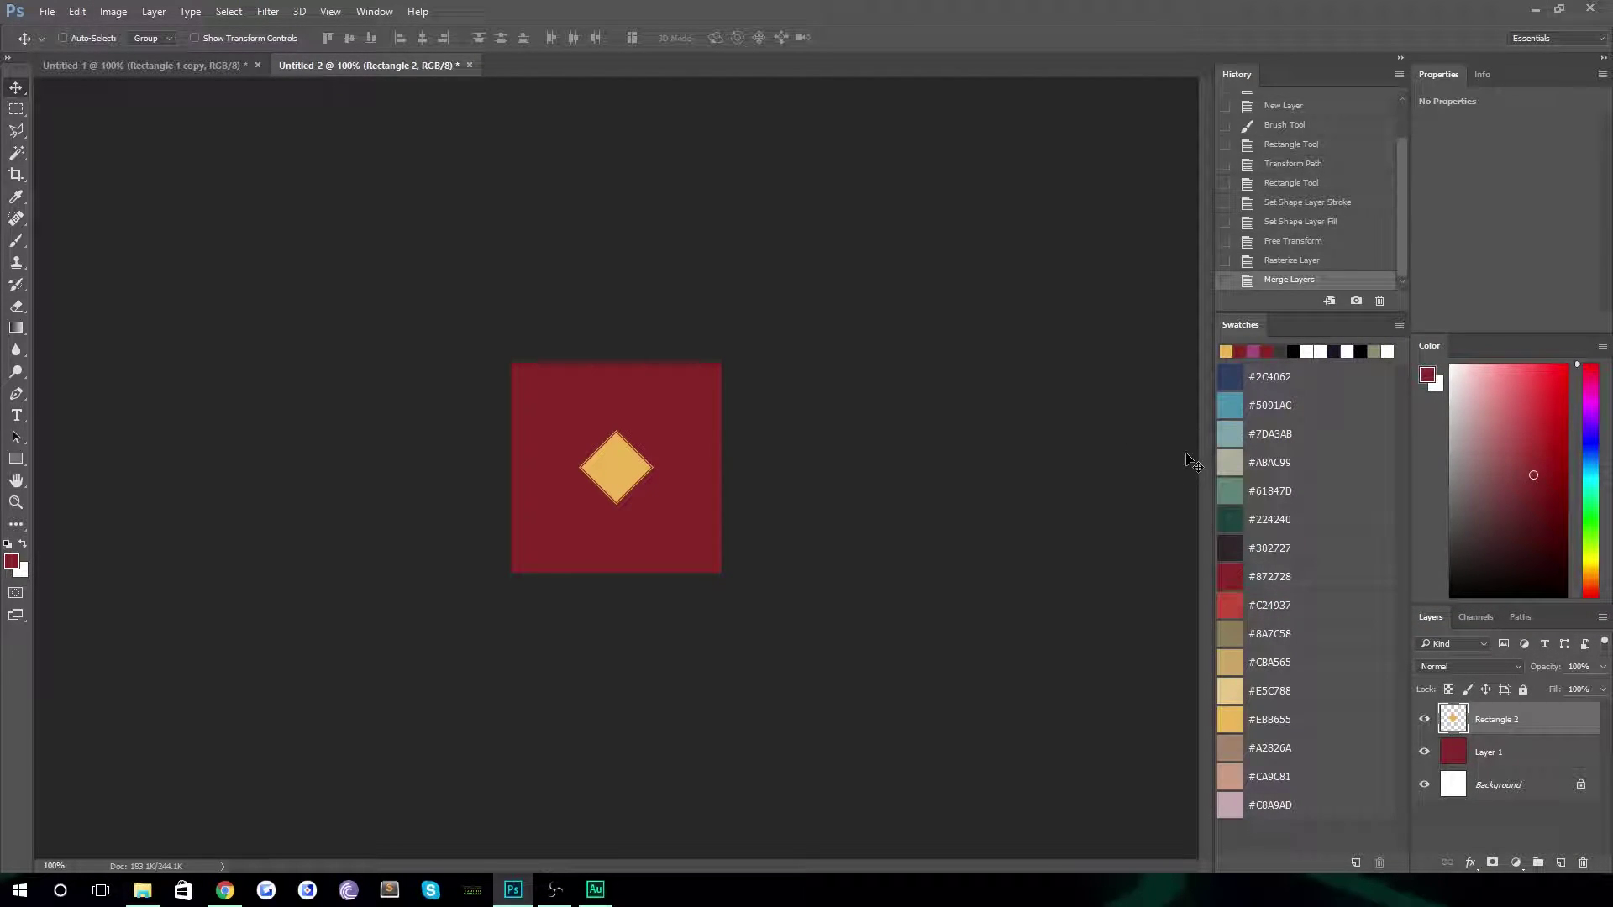
Duplicate the merged diamond layer and hide the original Rectangle 2 layer
key("ctrl+j")
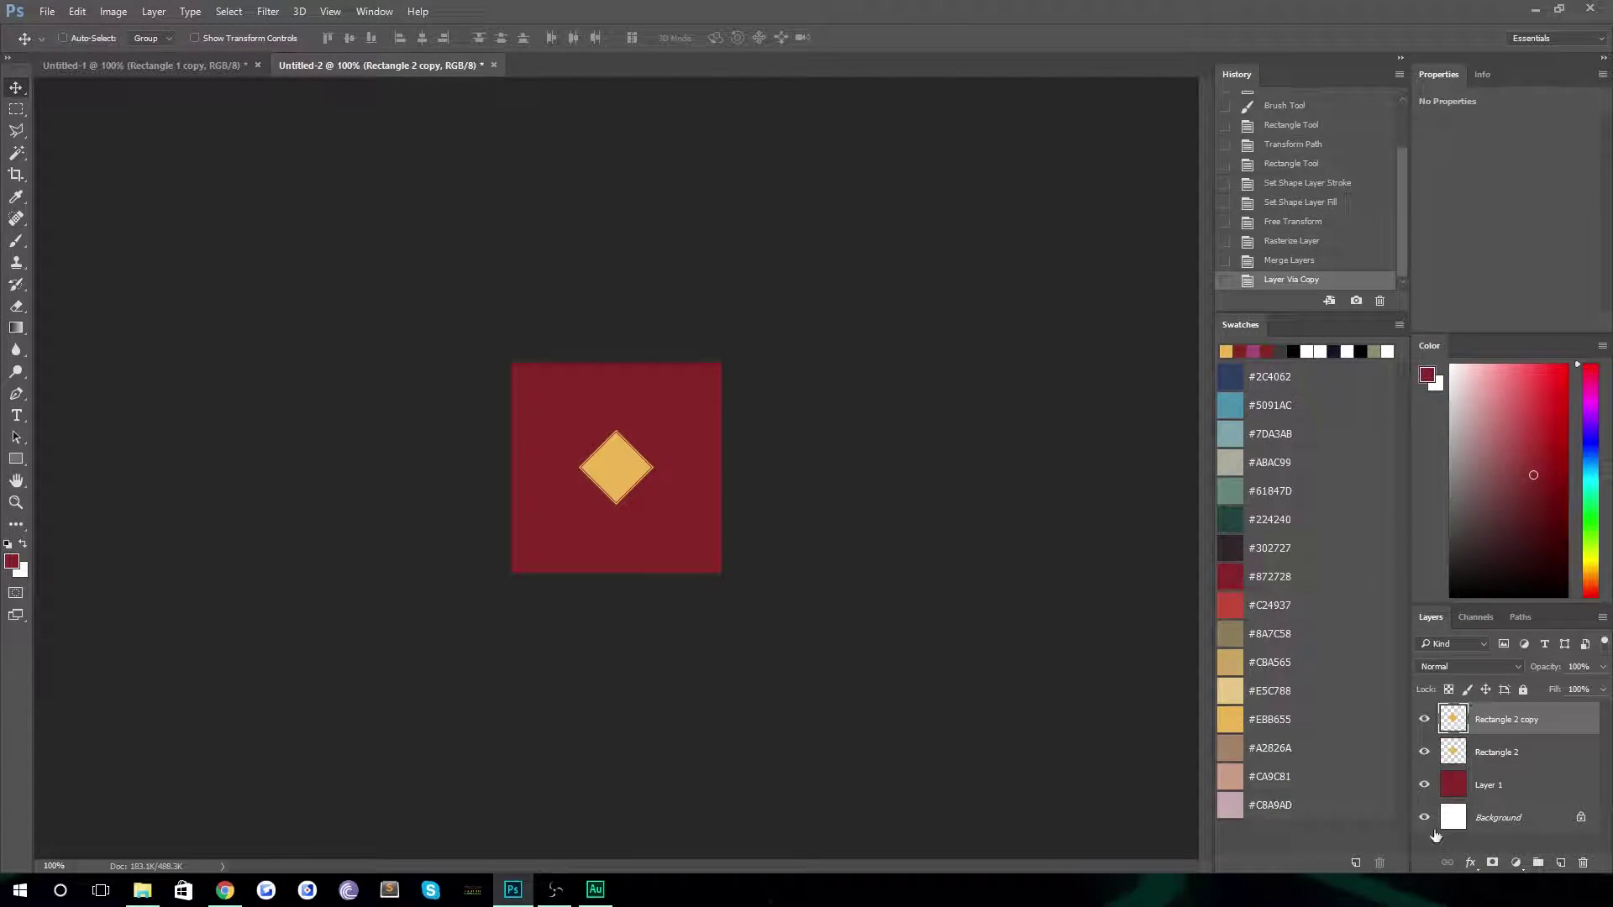
left_click(1424, 751)
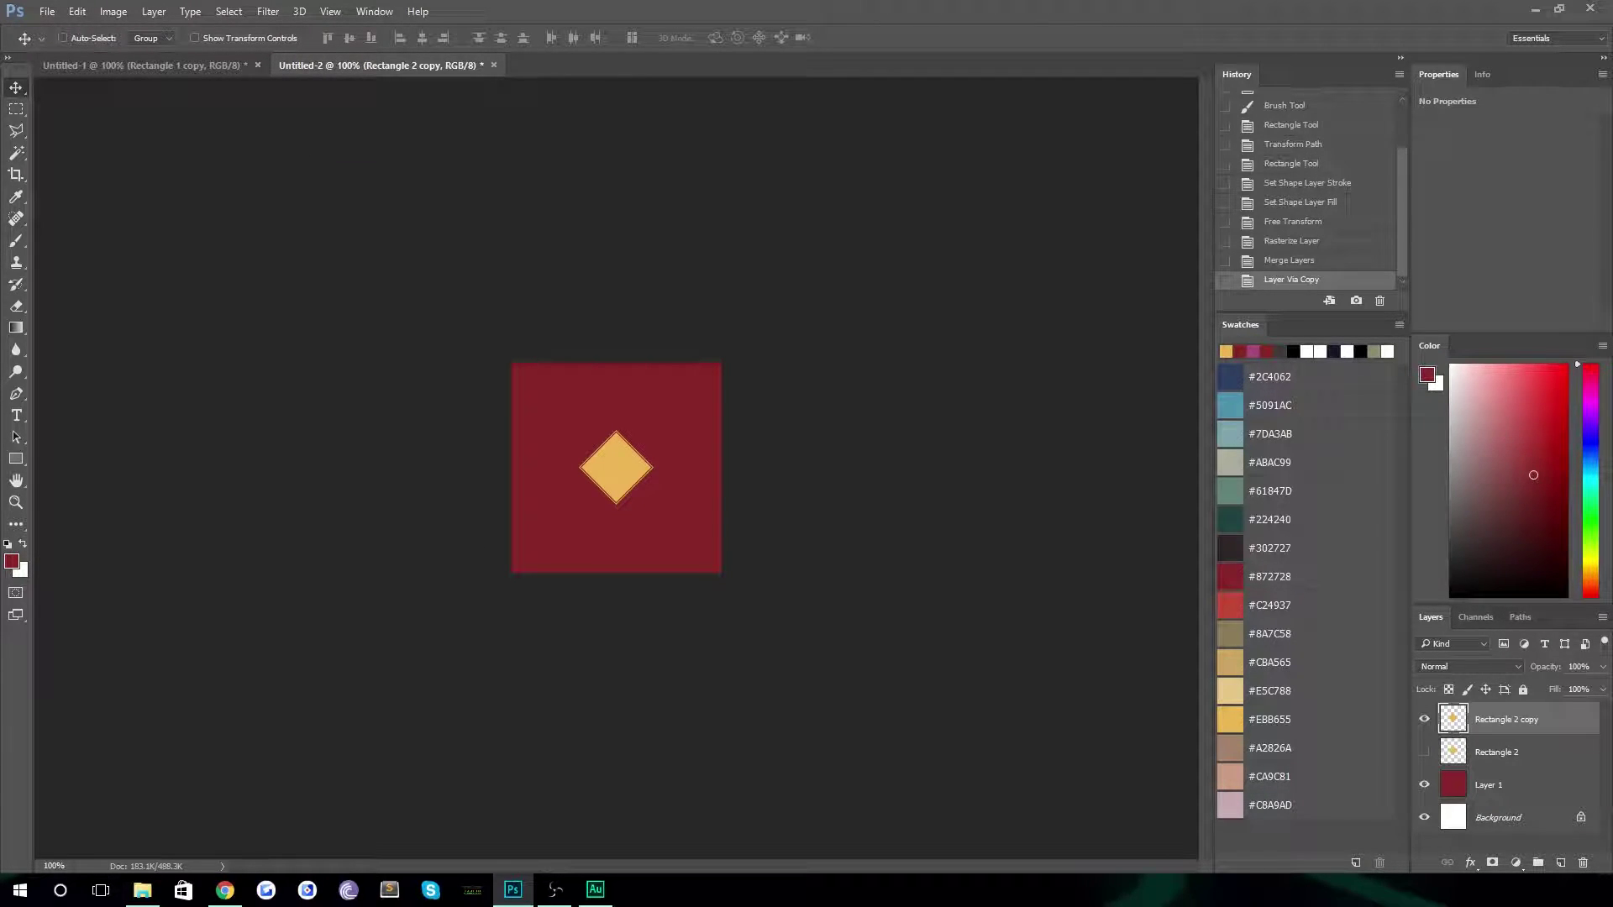
key("alt+Tab")
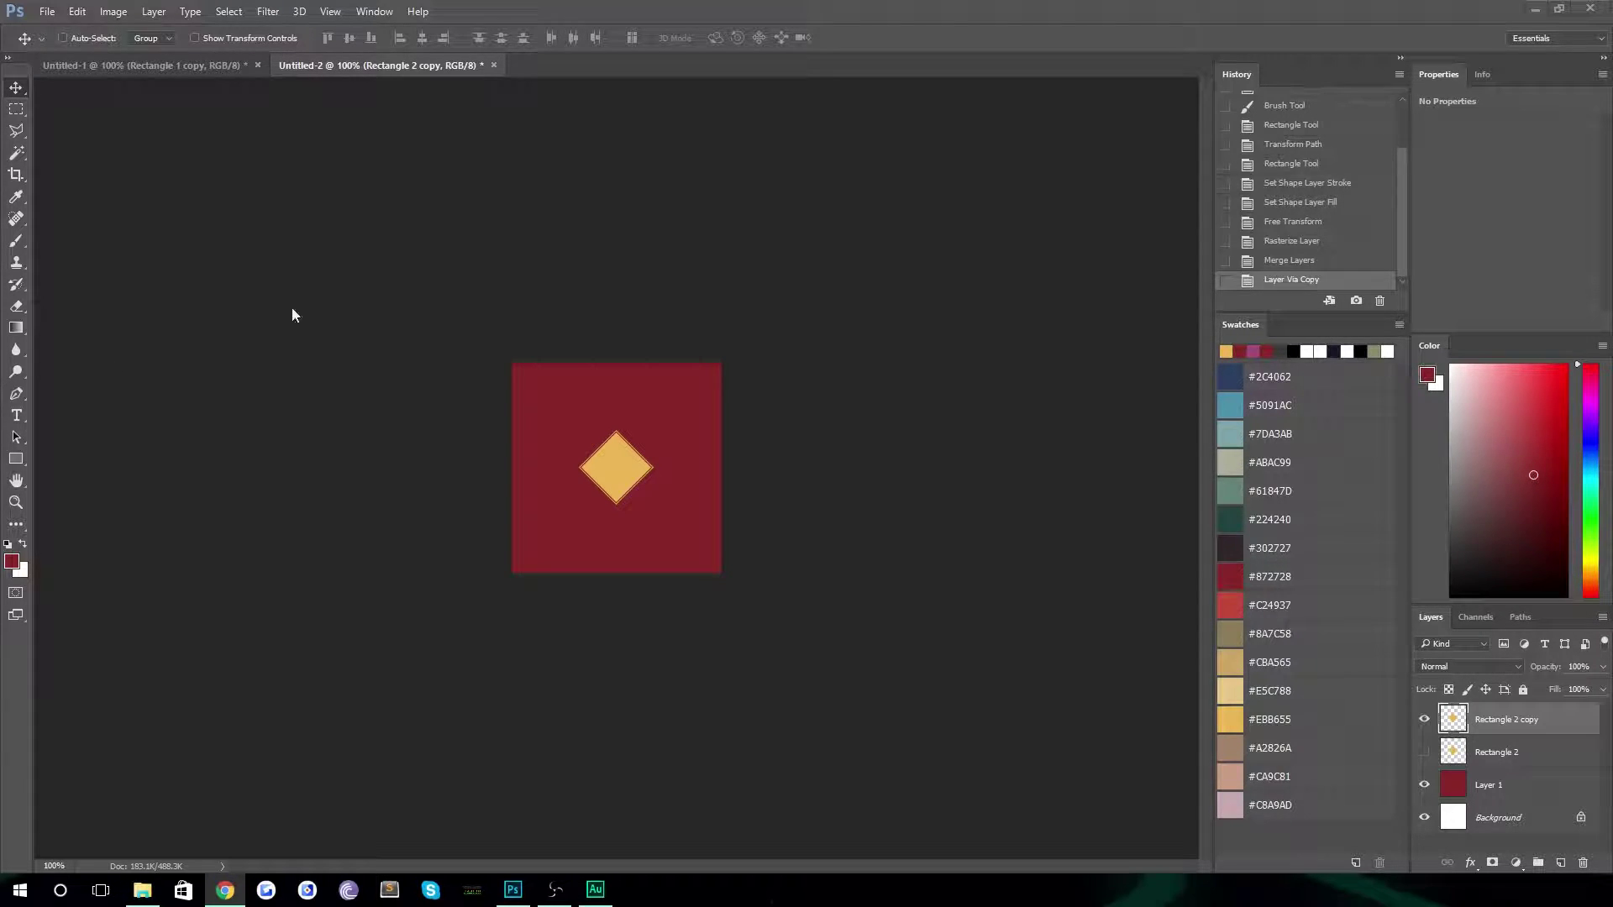
key("alt+Tab")
Apply the Offset filter to the duplicated diamond layer with 125 px horizontal, 125 px vertical and Wrap Around
left_click(267, 12)
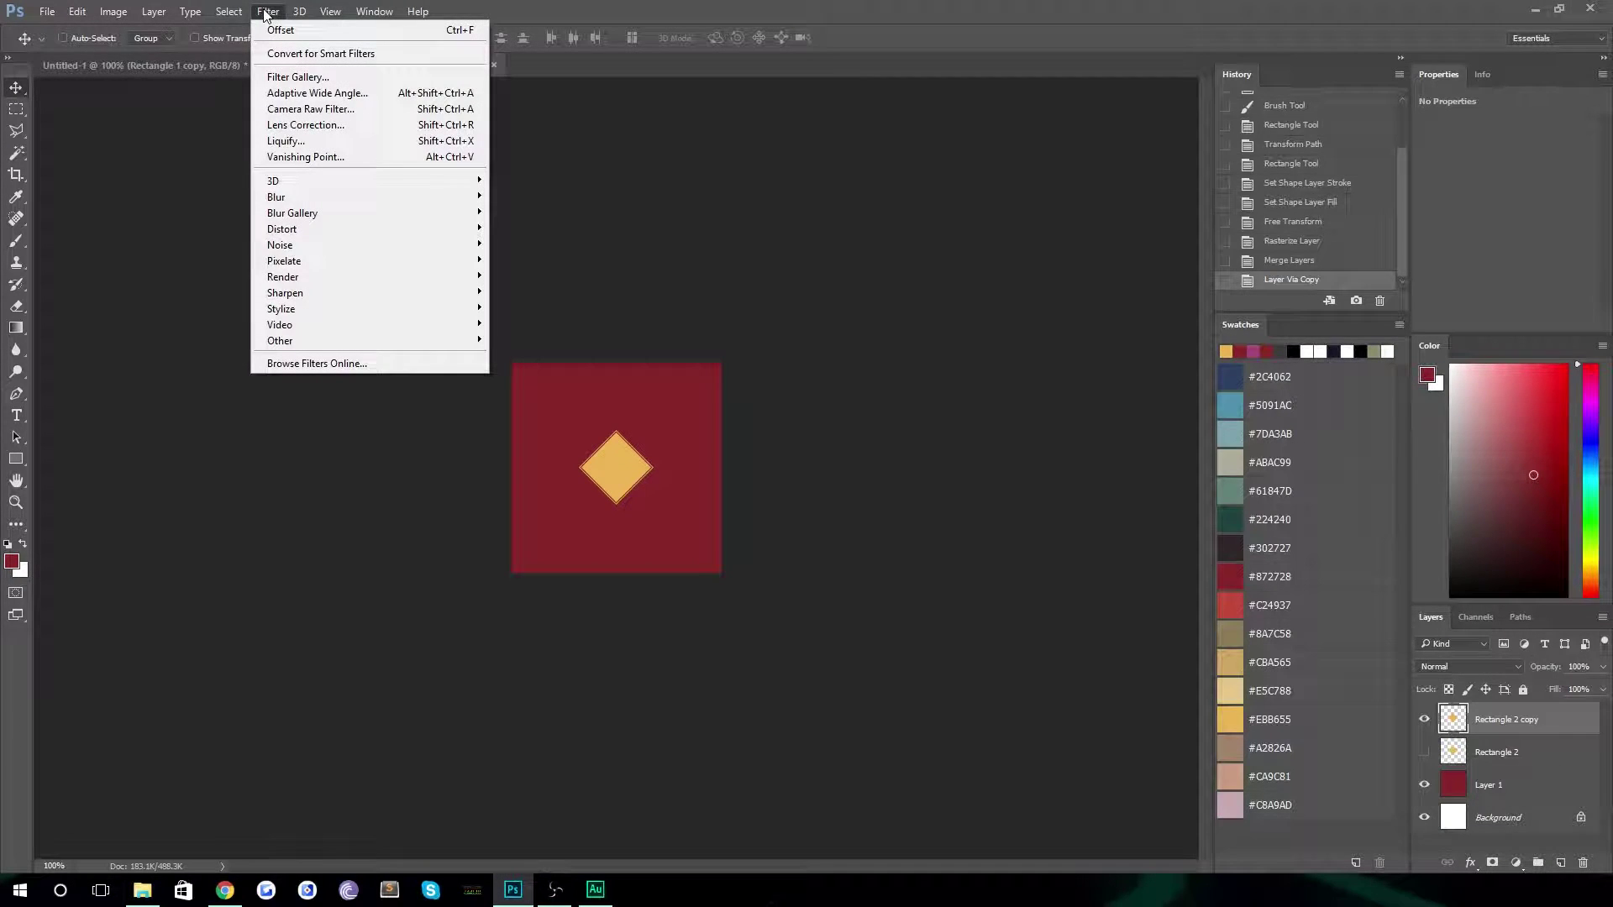
mouse_move(316, 341)
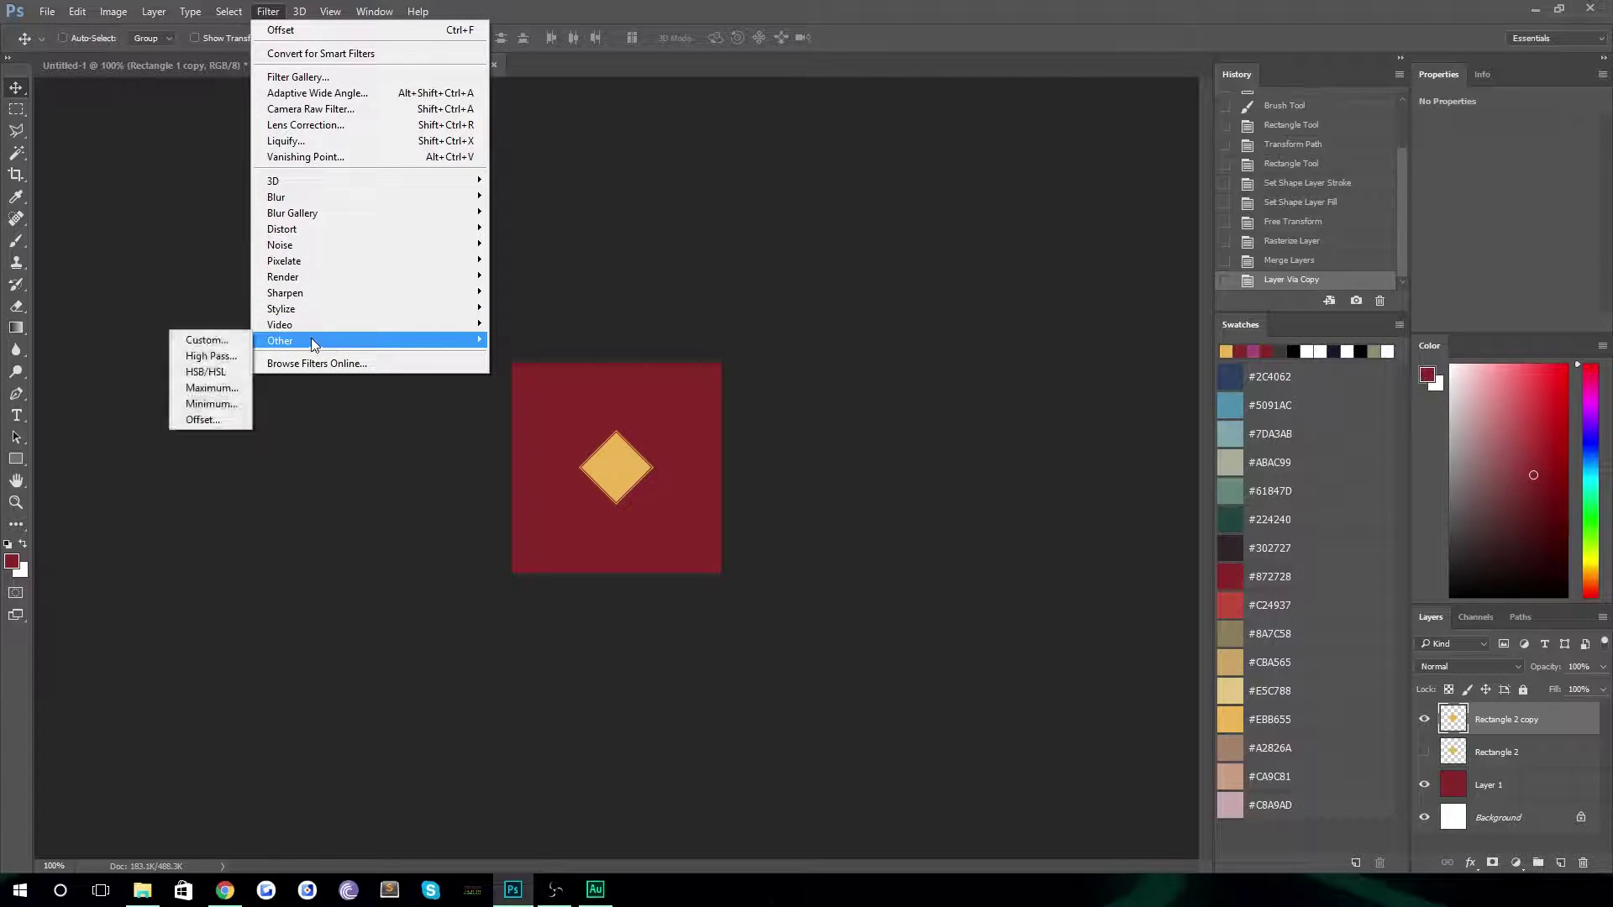
left_click(188, 421)
left_click_drag(932, 186, 832, 126)
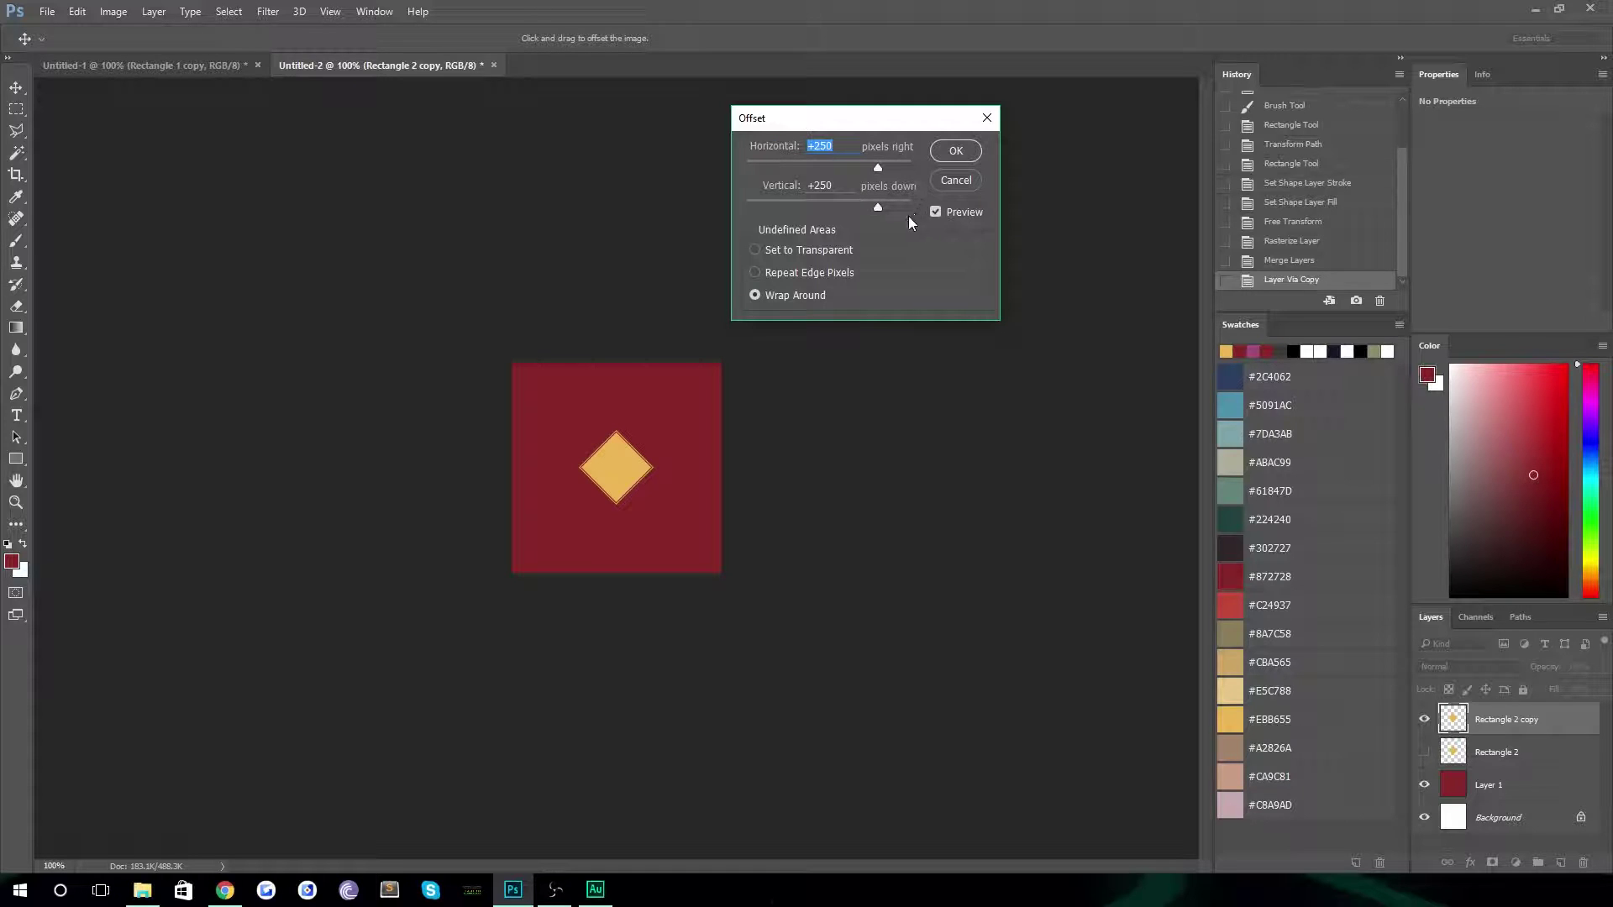
type("125")
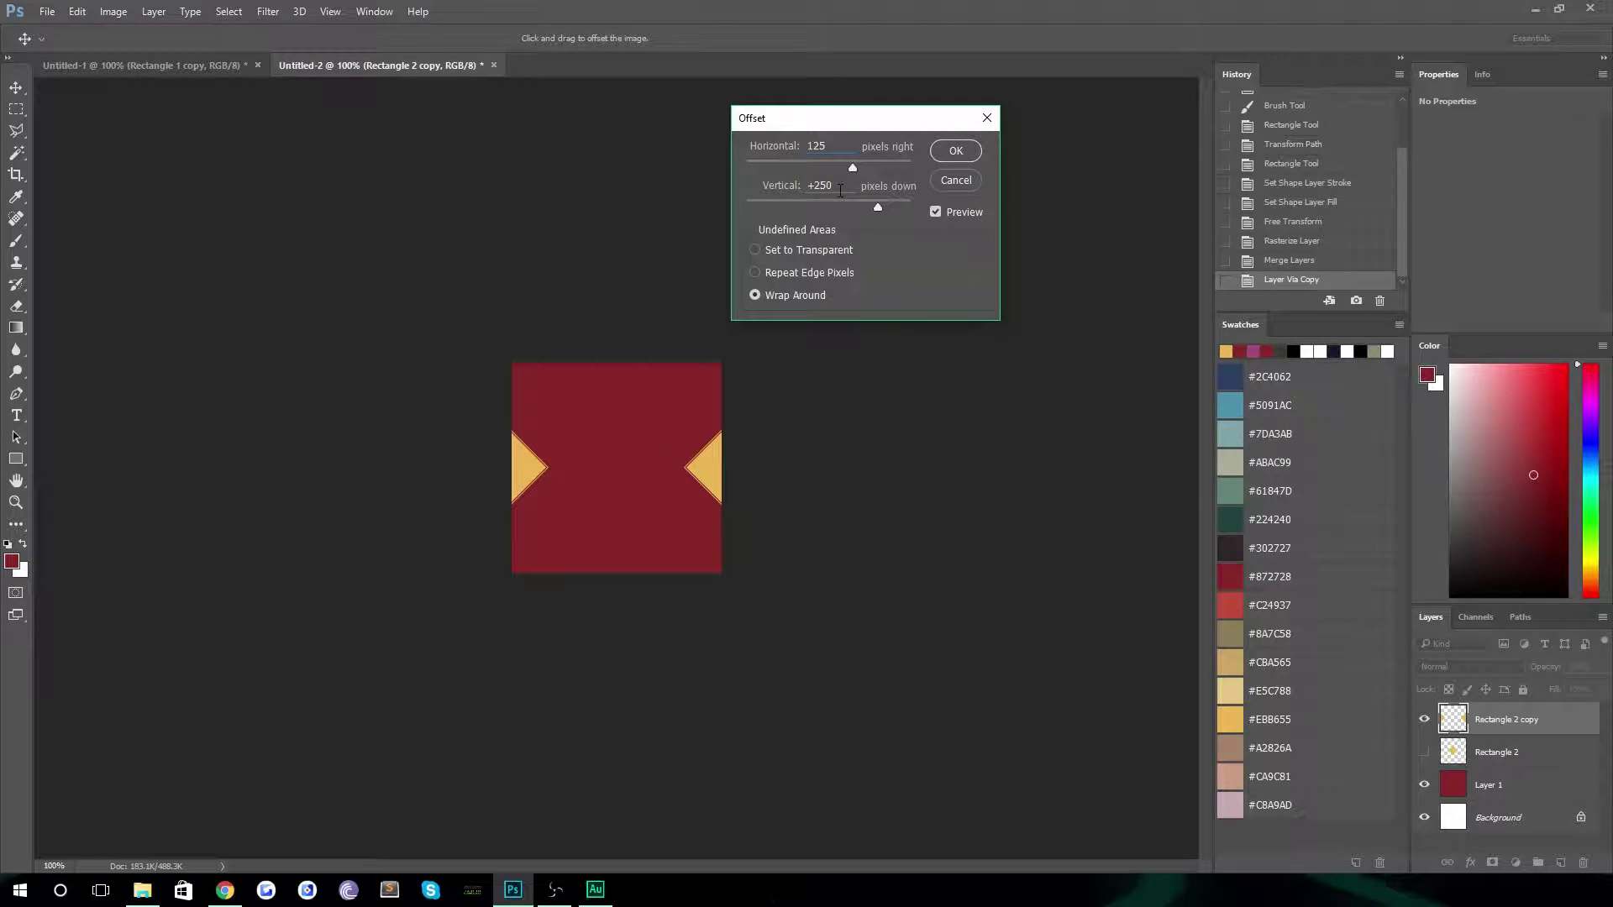
key("Tab")
type("125")
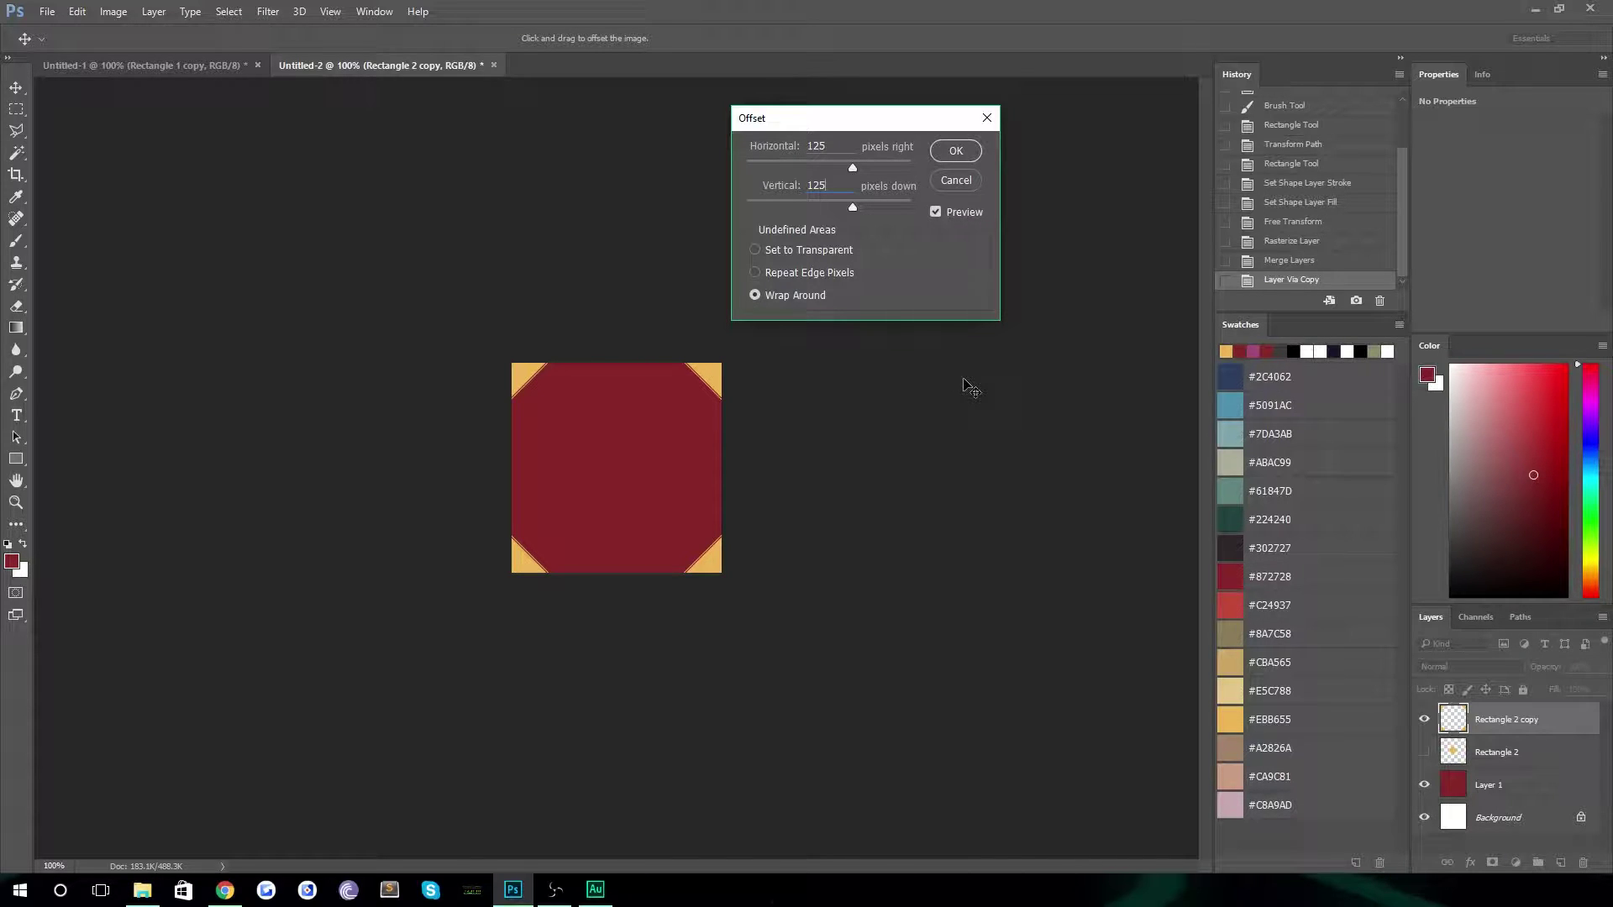
left_click(955, 151)
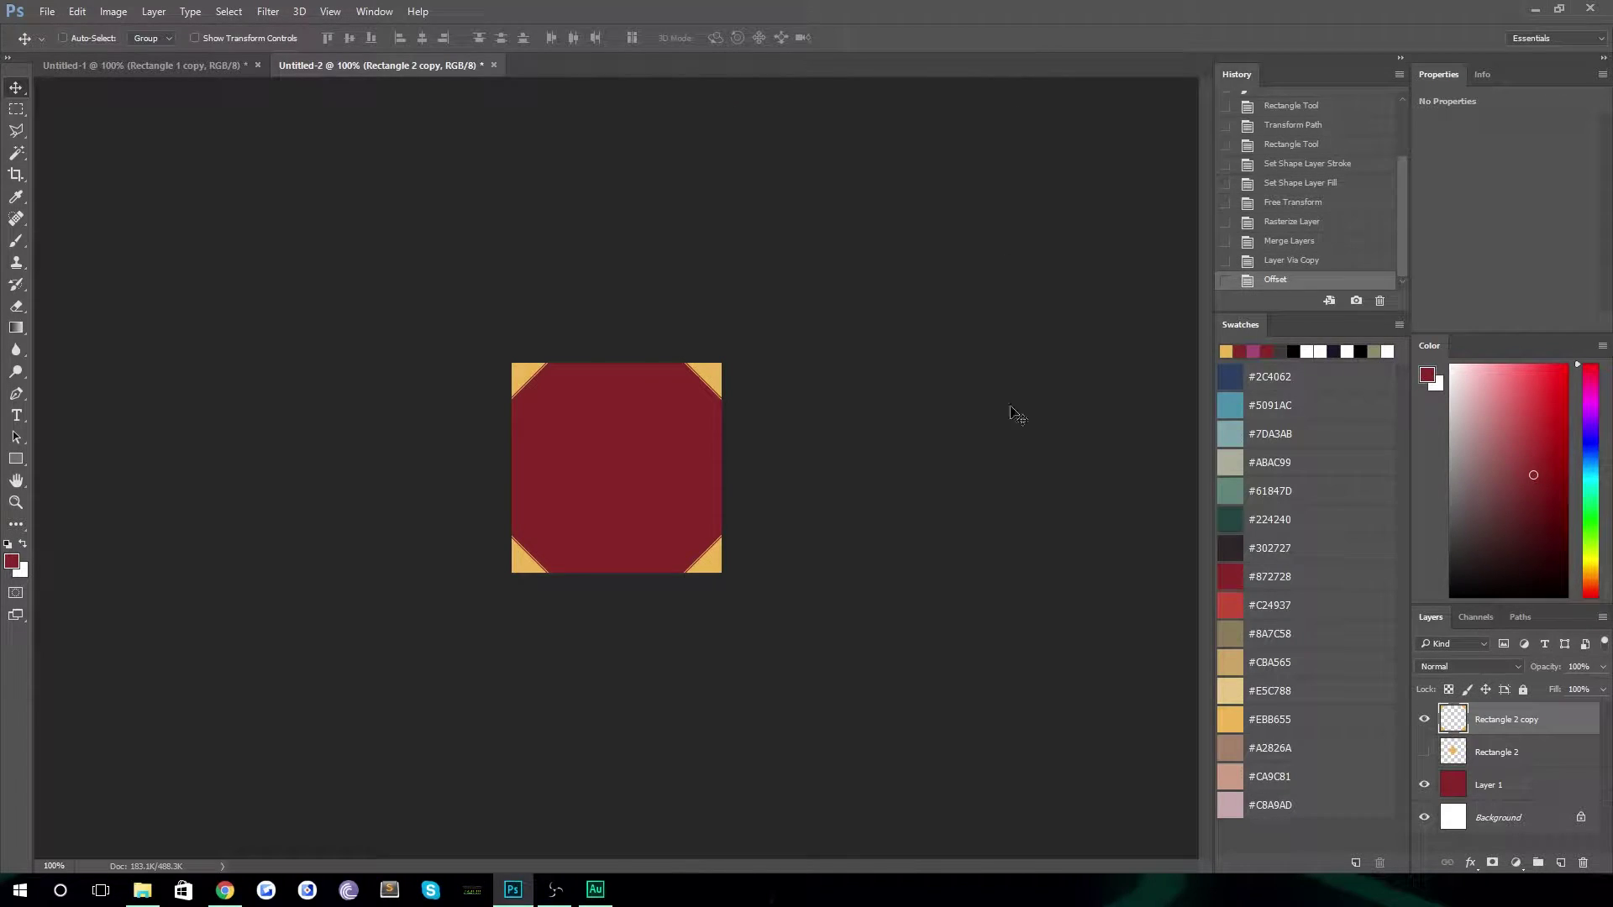
Show the Rectangle 2 layer again and merge it with the offset Rectangle 2 copy layer
left_click(1425, 752)
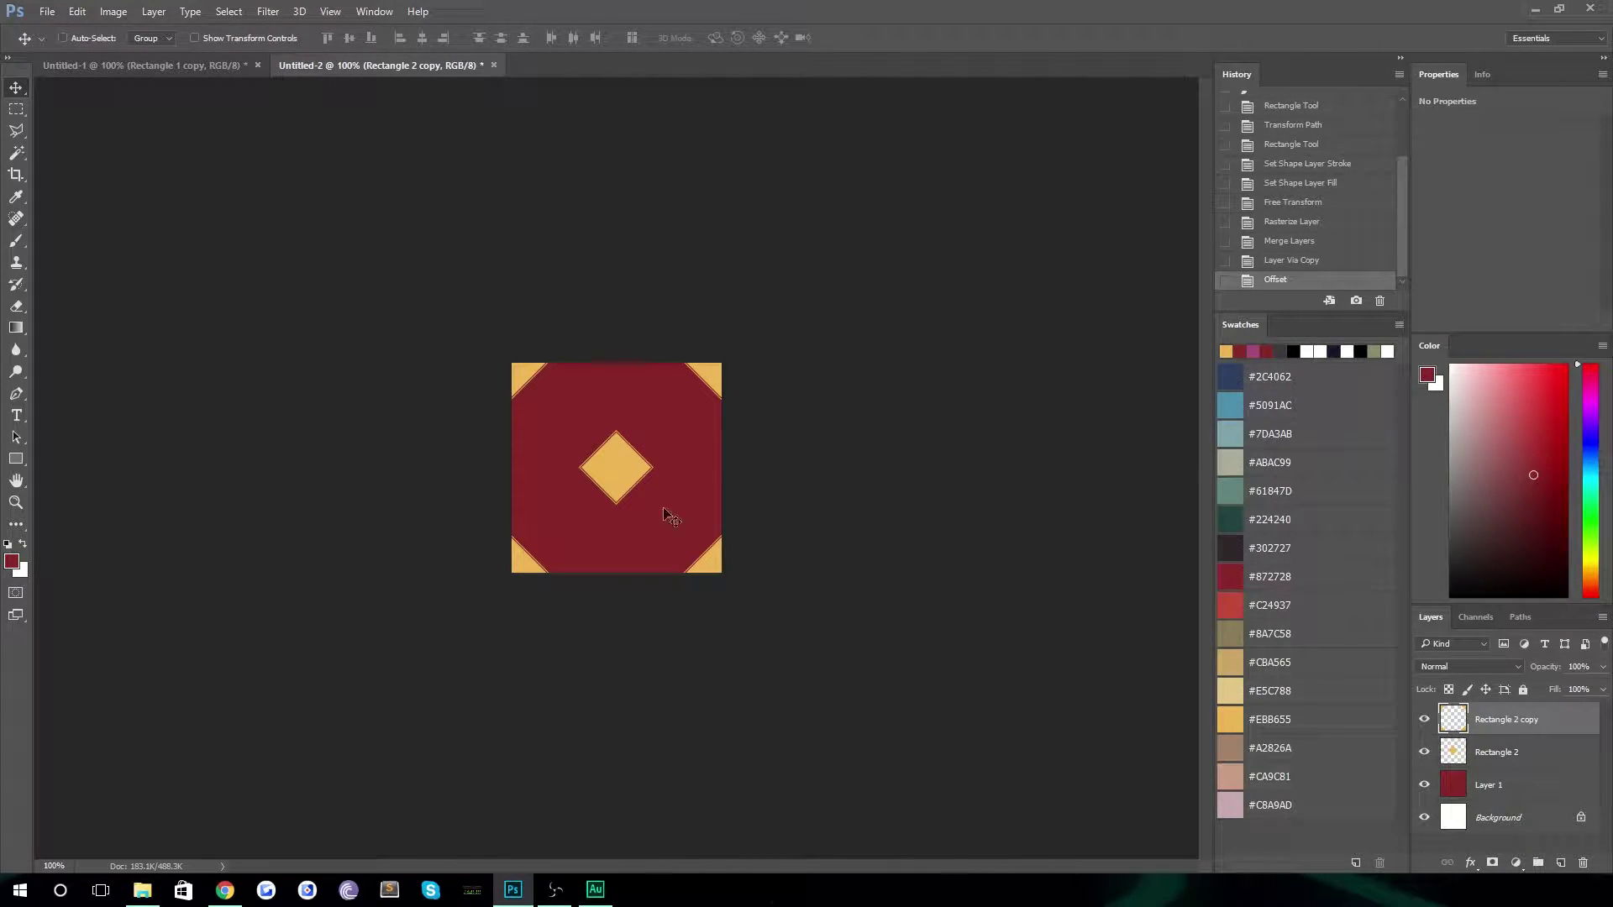
left_click(1492, 754, "shift")
right_click(1492, 754)
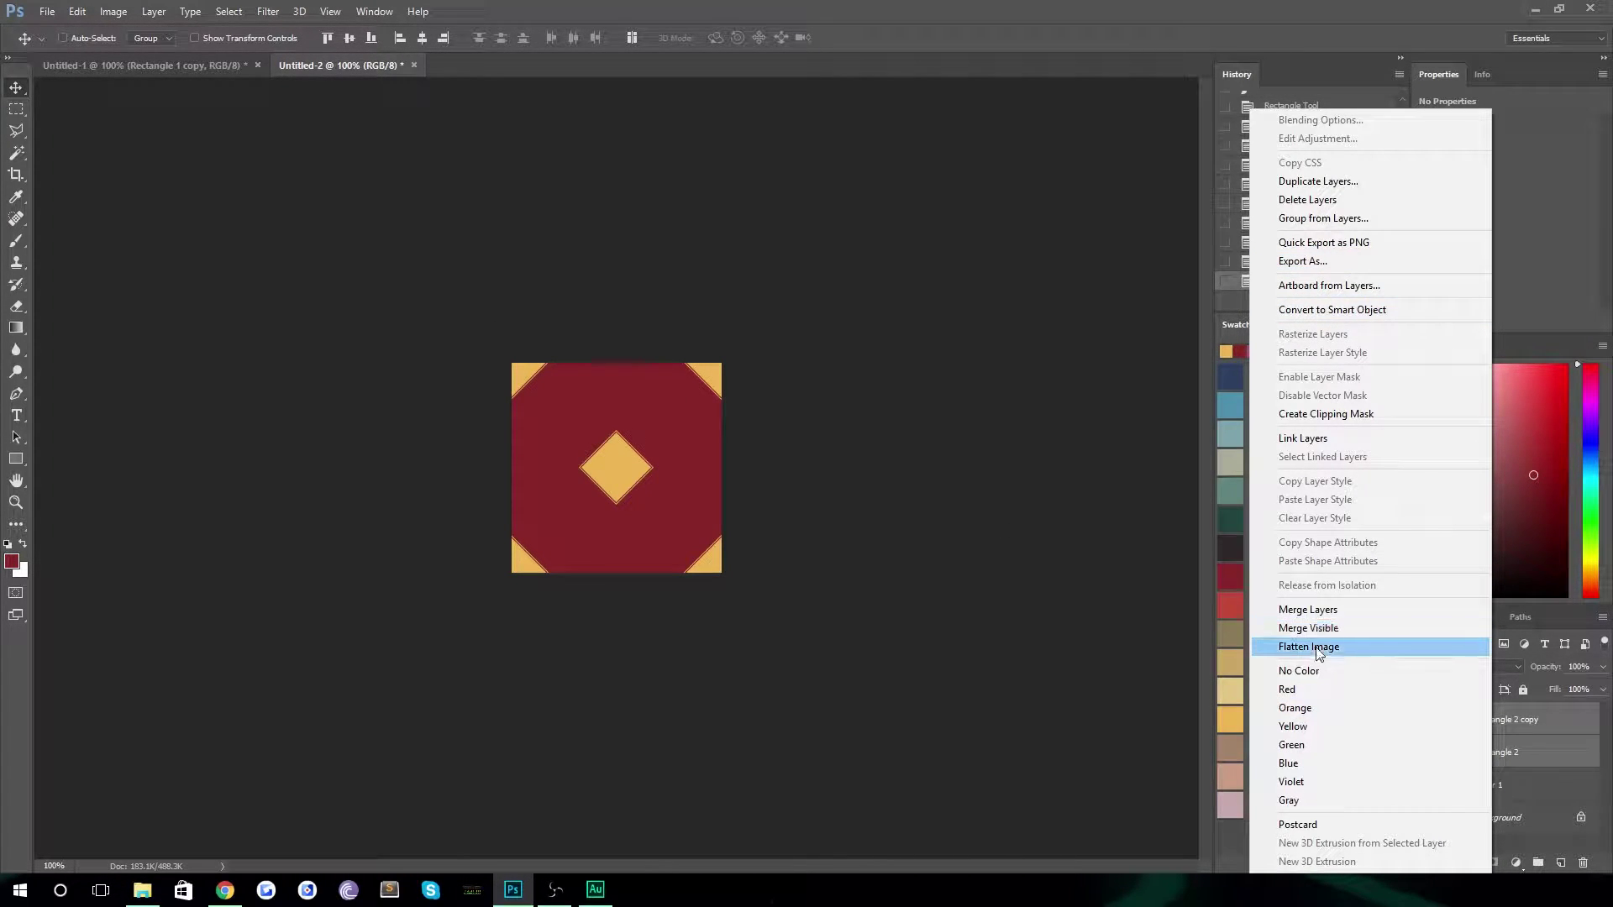
left_click(1311, 609)
Merge the combined diamonds layer with the red Layer 1, toggling the merged layer's visibility to check it
left_click(1483, 754, "shift")
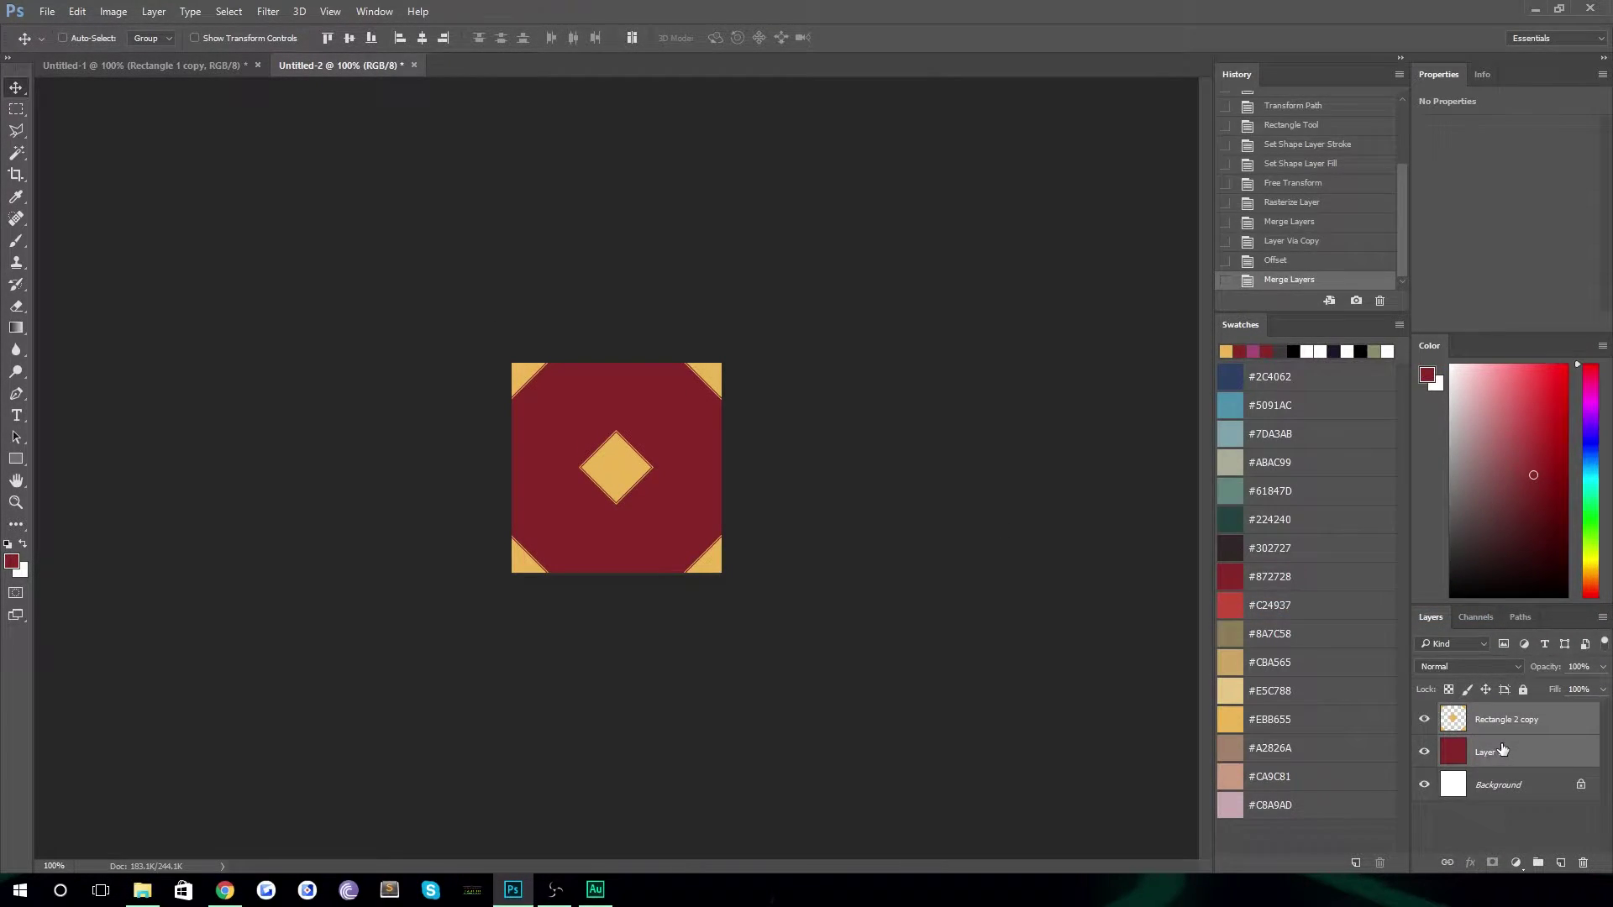
right_click(1487, 754)
left_click(1317, 609)
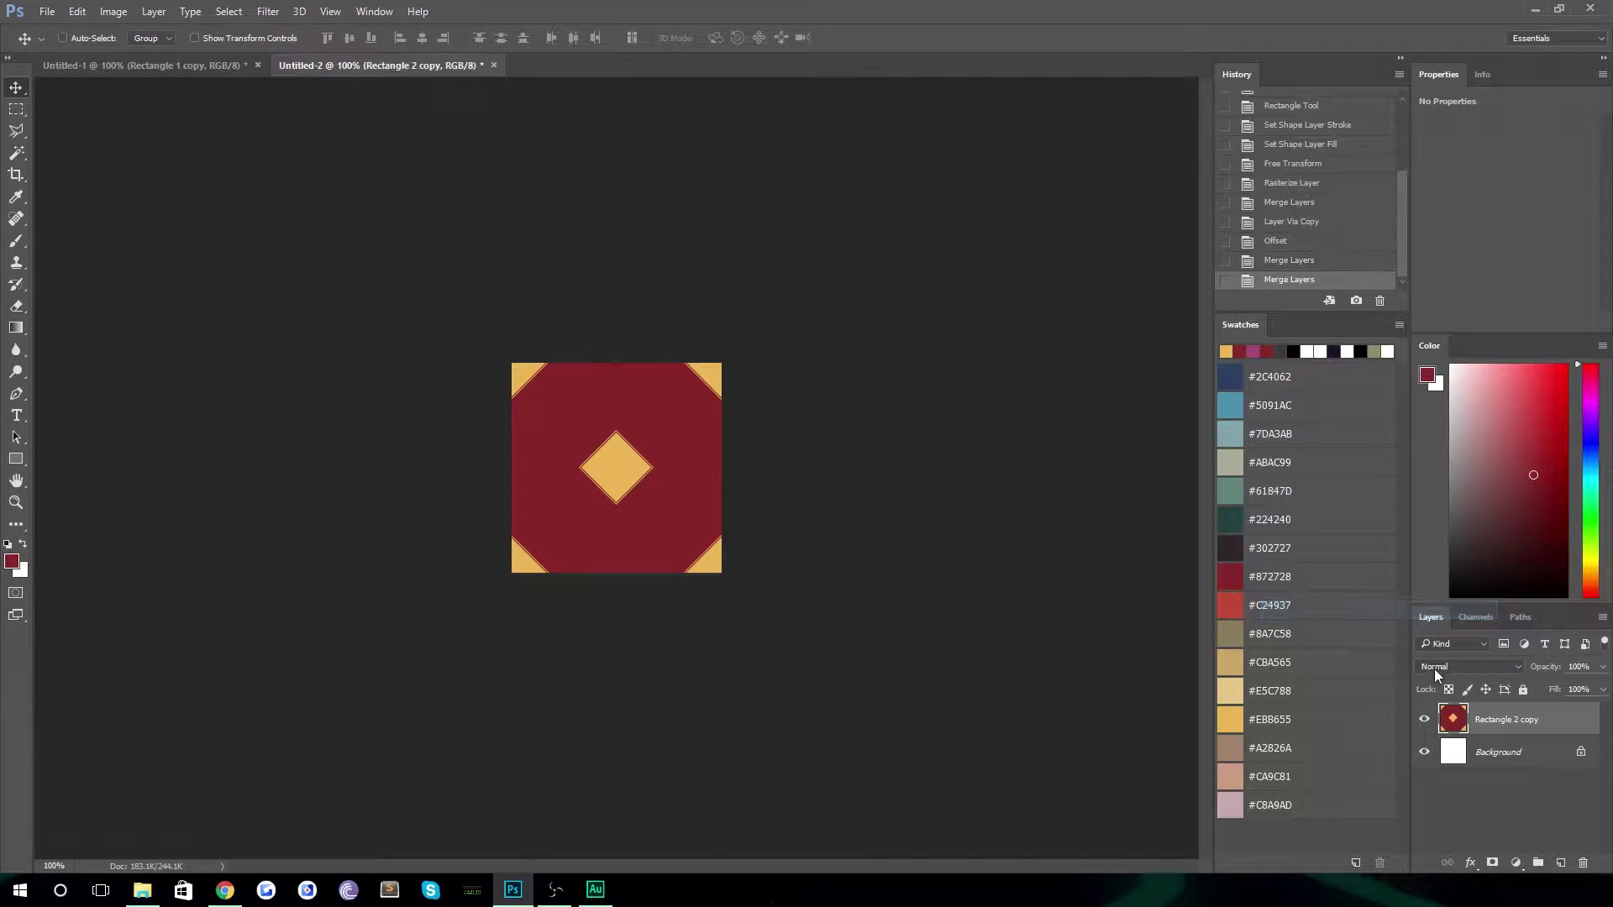
left_click(1424, 719)
left_click(1424, 719)
left_click(1424, 719)
left_click(1424, 719)
Create a new document 1000 px wide and 1000 px high
left_click(47, 10)
left_click(75, 26)
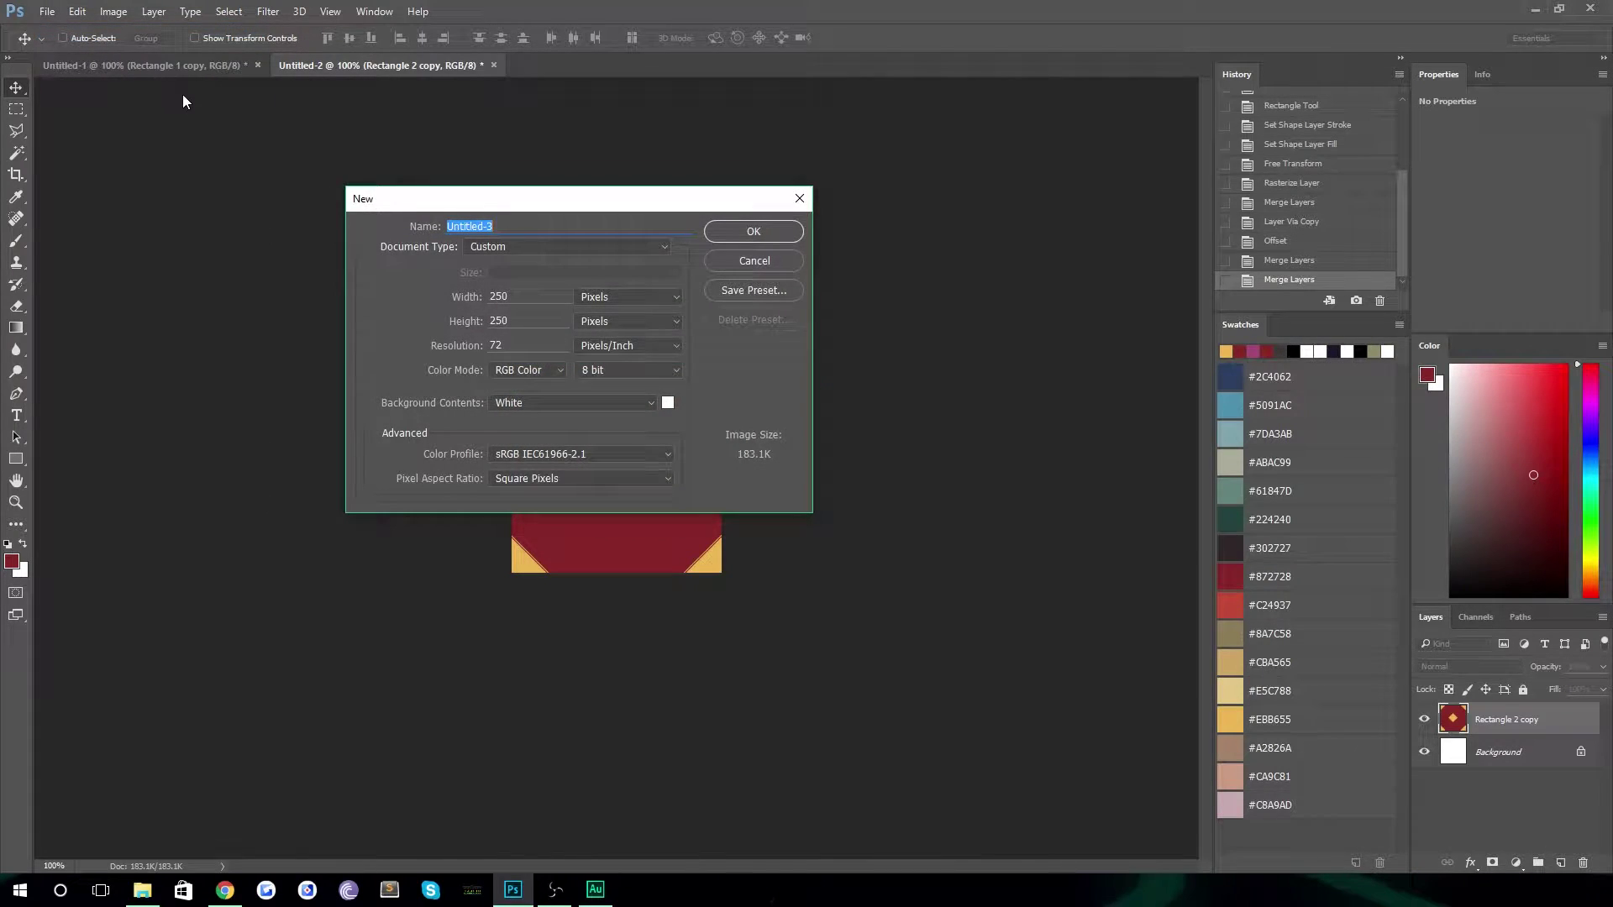
left_click_drag(514, 297, 494, 296)
type("1000")
key("Tab")
type("1000")
key("Return")
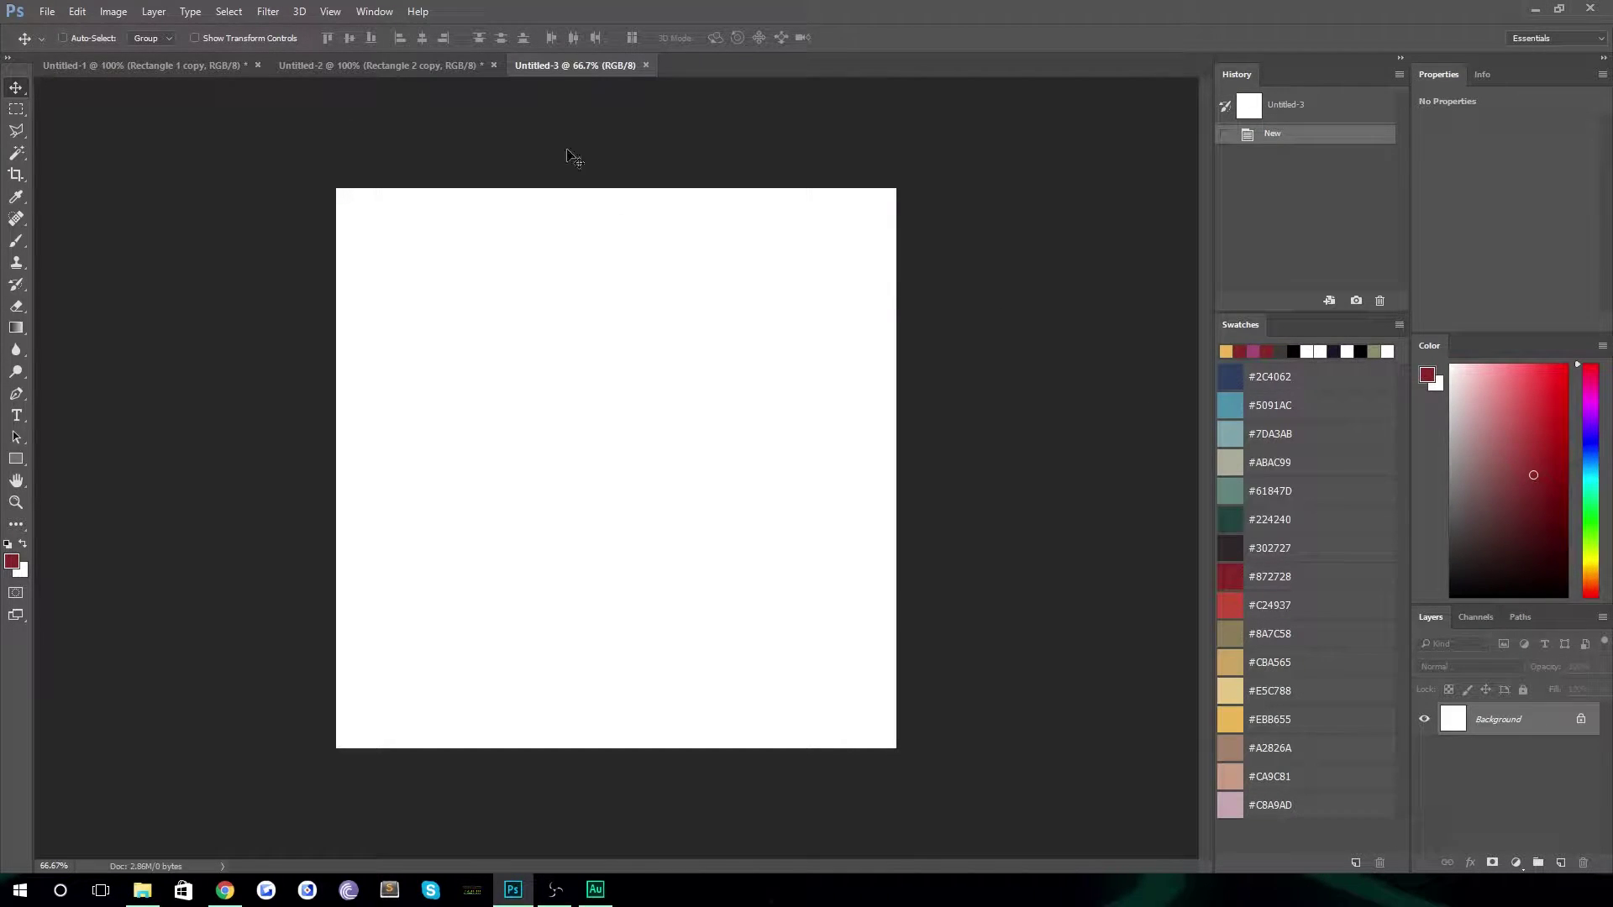
Copy the diamond tile into the 1000 px document and duplicate it into two rows of four across the canvas's upper half
left_click(362, 65)
left_click_drag(555, 428, 792, 395)
key("ctrl+j")
key("ctrl+j")
key("ctrl+j")
left_click(1492, 813, "shift")
key("ctrl+j")
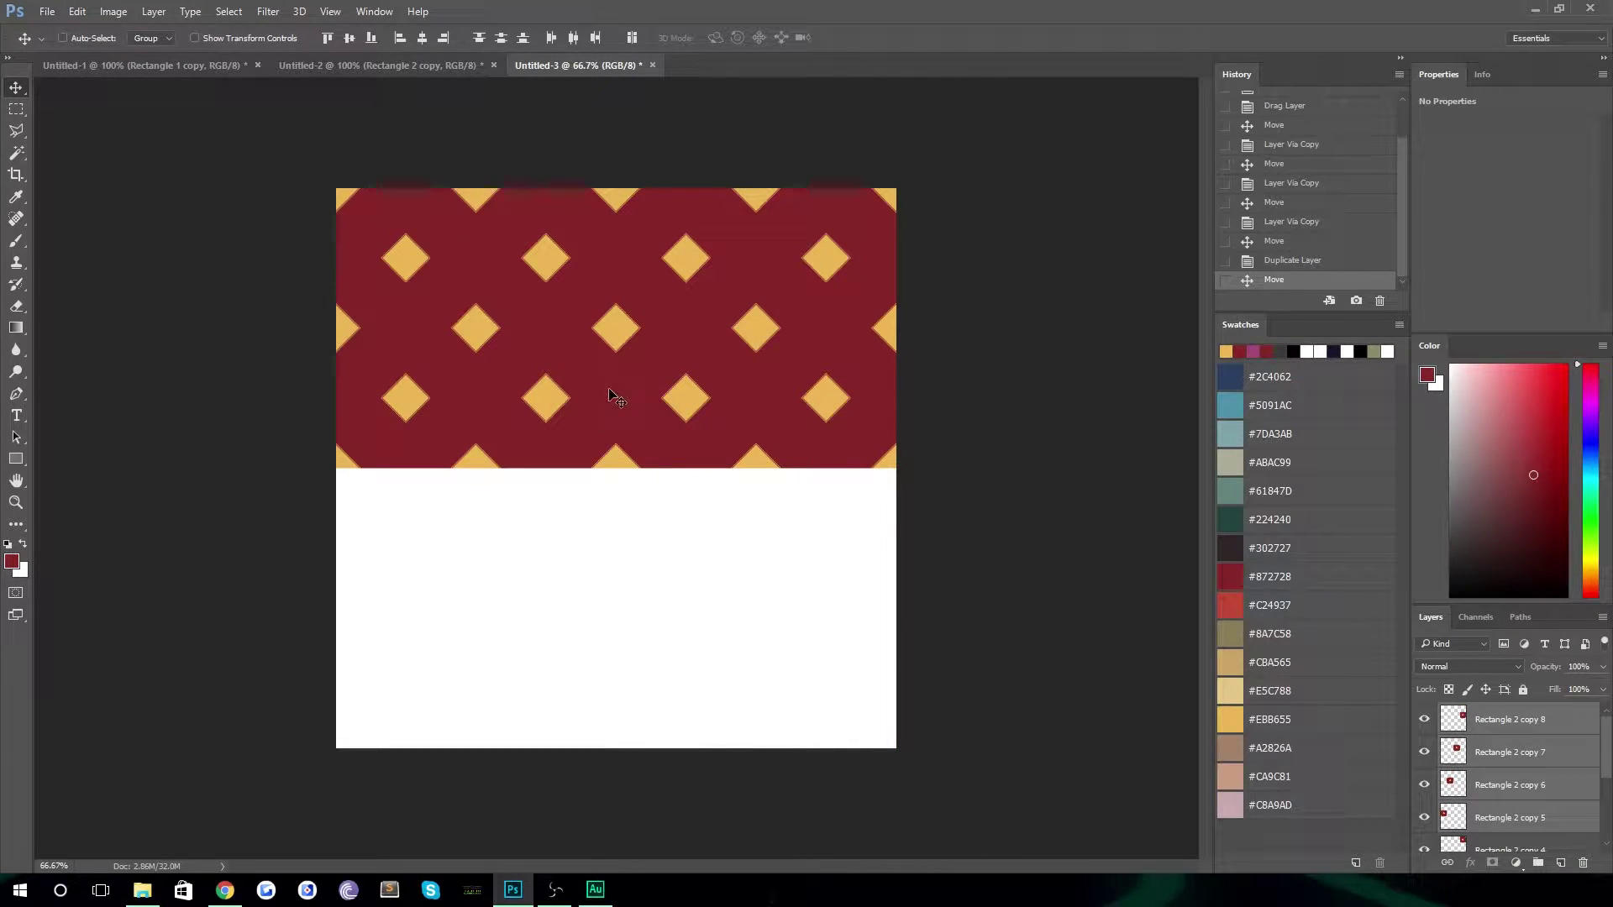
Remove all the placed tile copies from the 1000 px document
key("Delete")
key("ctrl+alt+z")
key("ctrl+alt+z")
key("ctrl+alt+z")
key("ctrl+alt+z")
key("ctrl+alt+z")
key("ctrl+alt+z")
key("ctrl+alt+z")
key("ctrl+alt+z")
key("ctrl+alt+z")
key("ctrl+alt+z")
key("ctrl+alt+z")
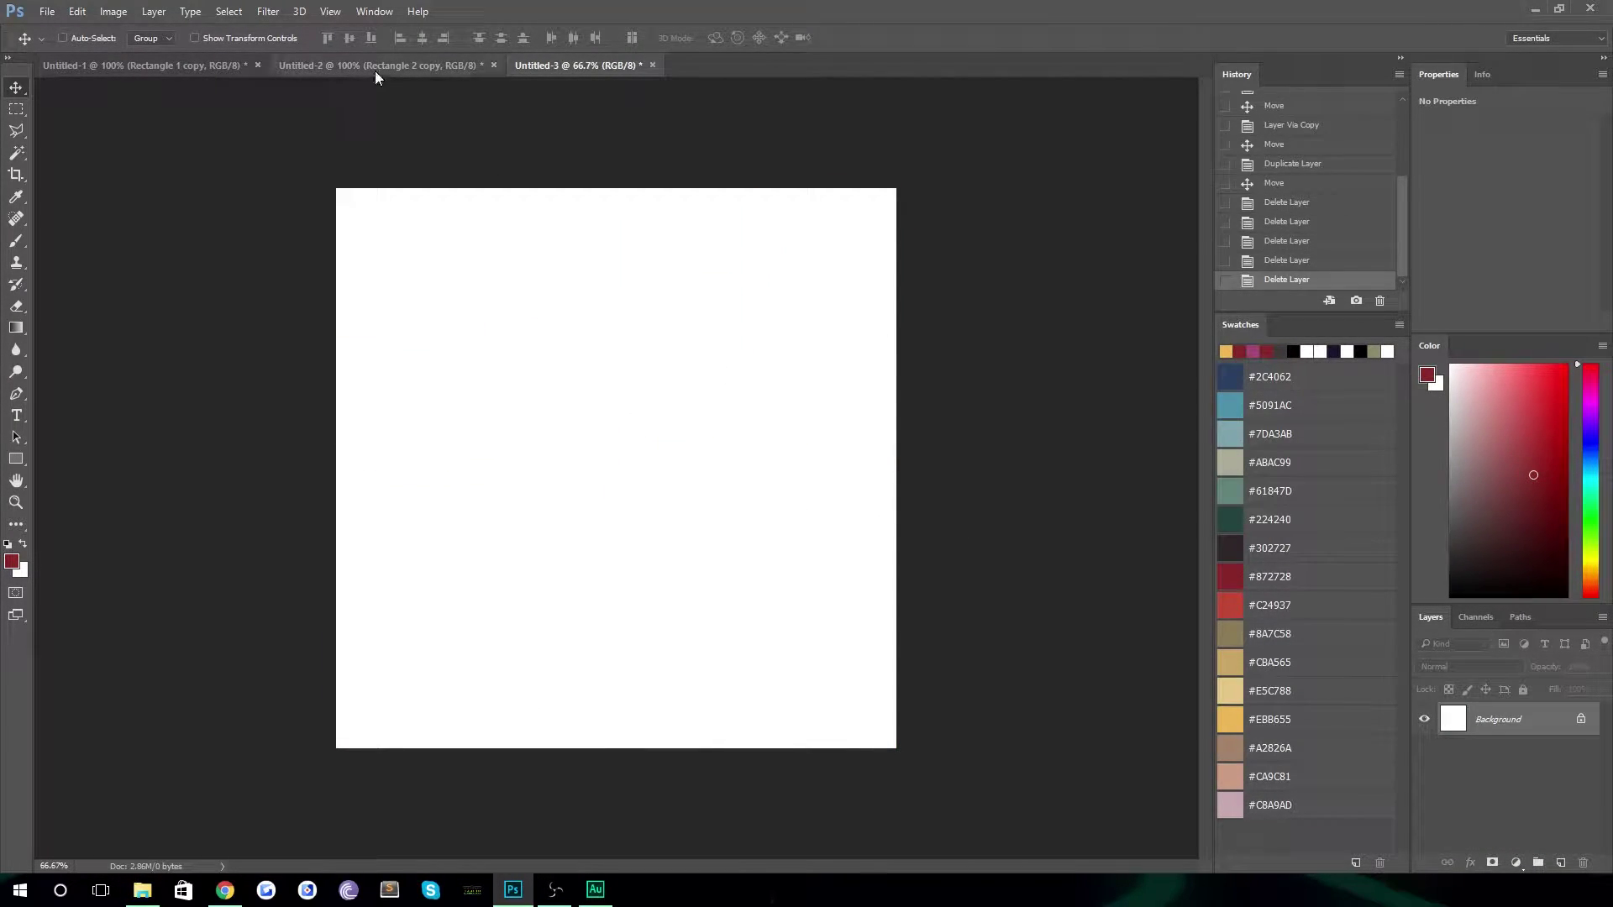
Define the diamond tile in Untitled-2 as a pattern named "Tiled BG"
left_click(377, 65)
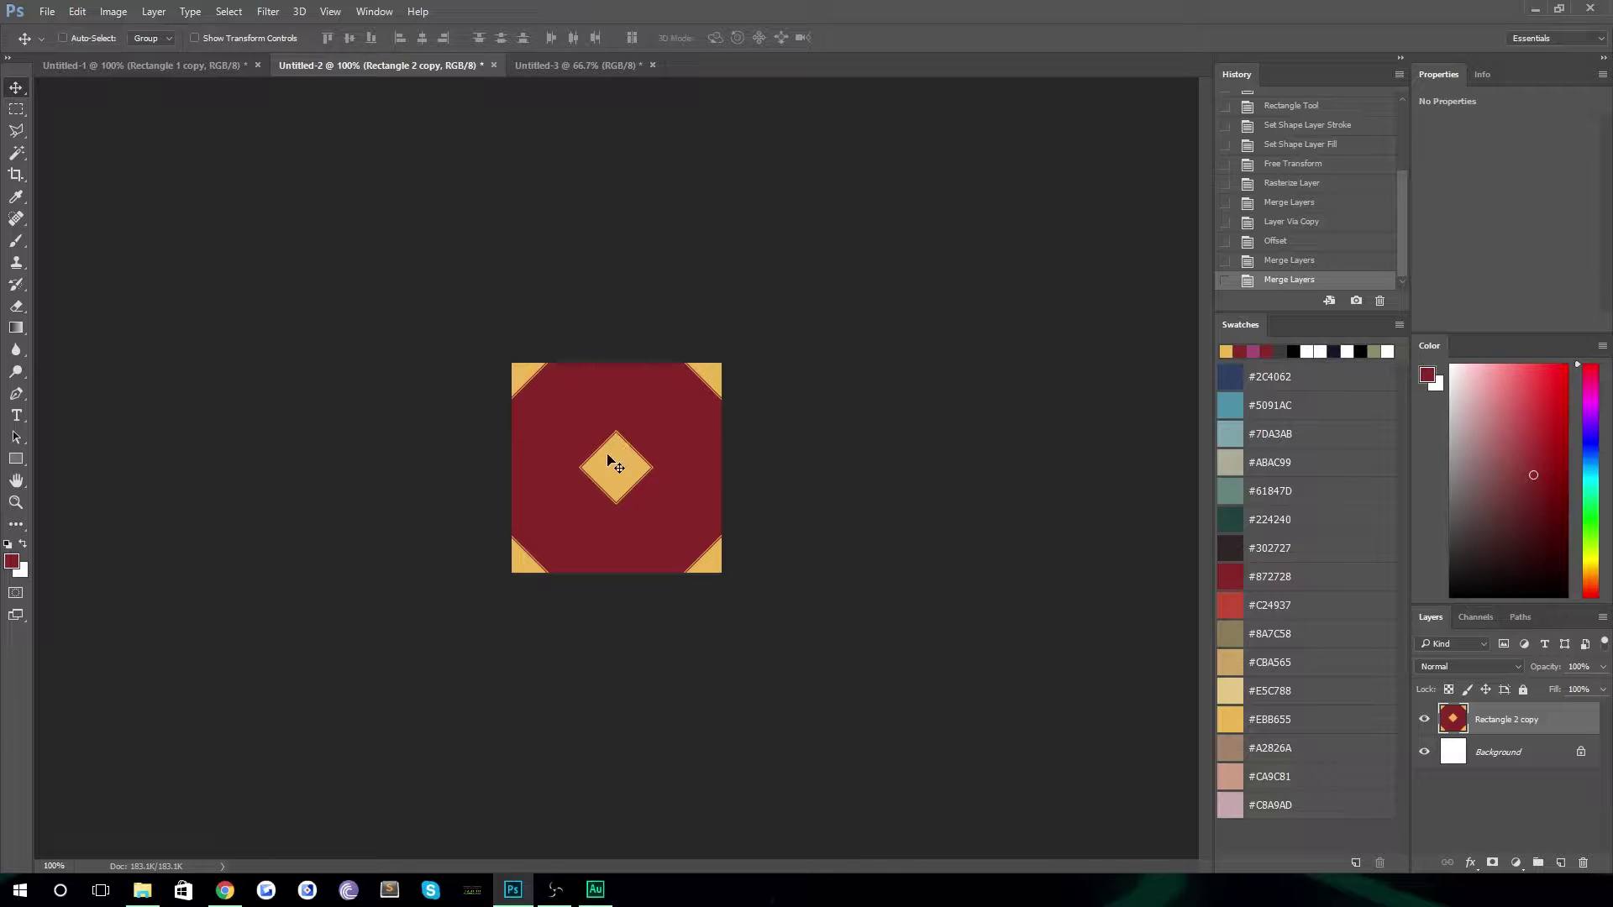
left_click(78, 11)
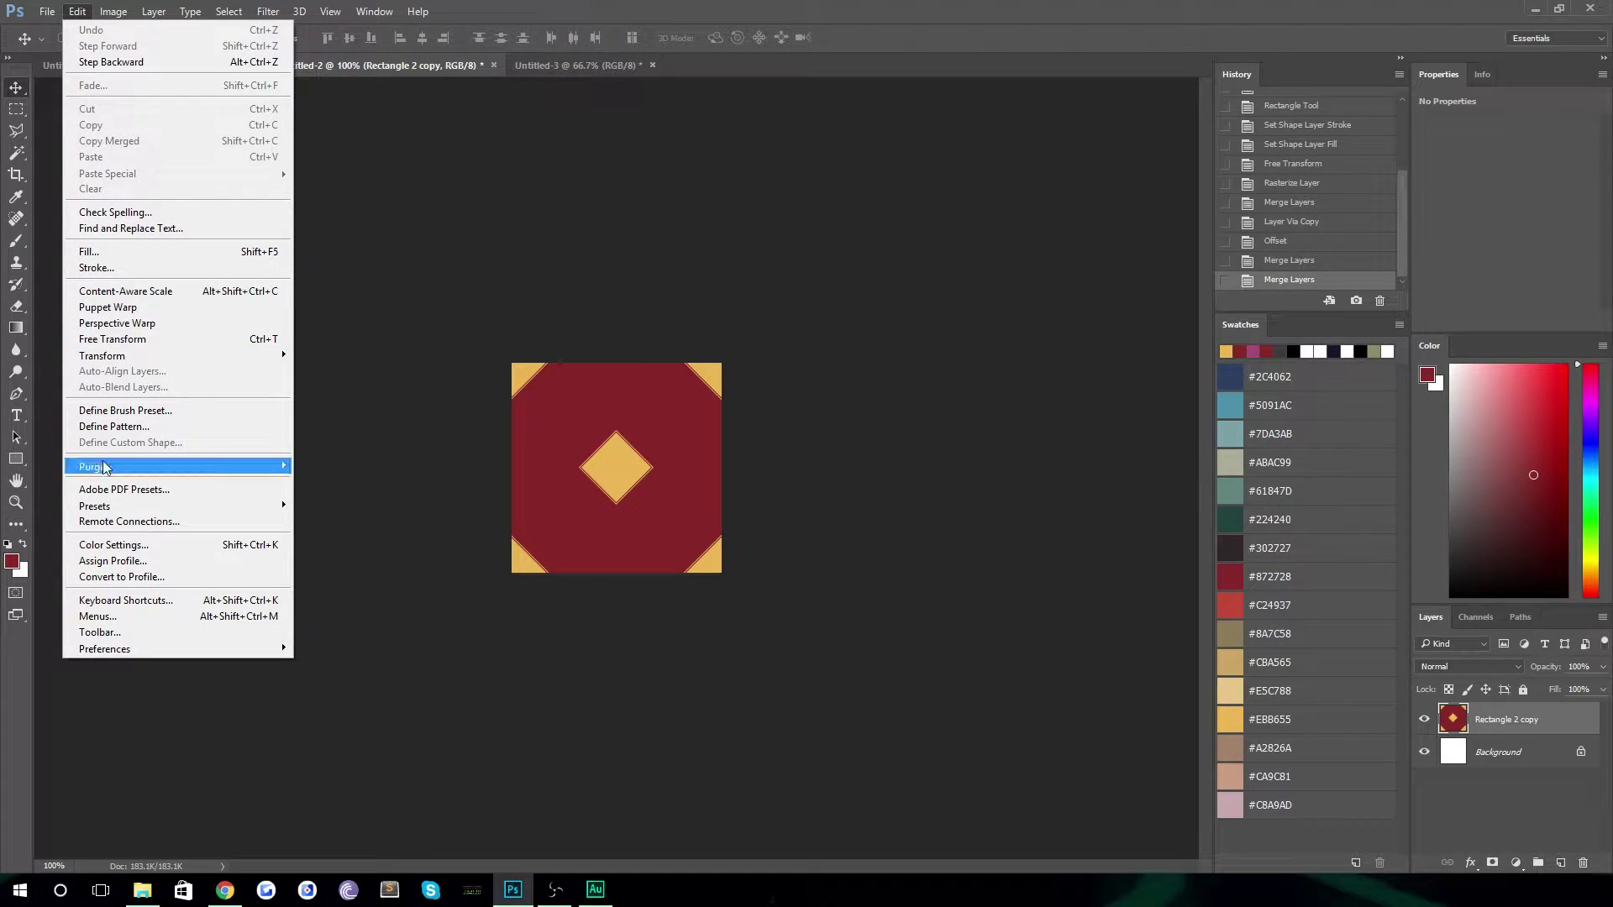
left_click(117, 427)
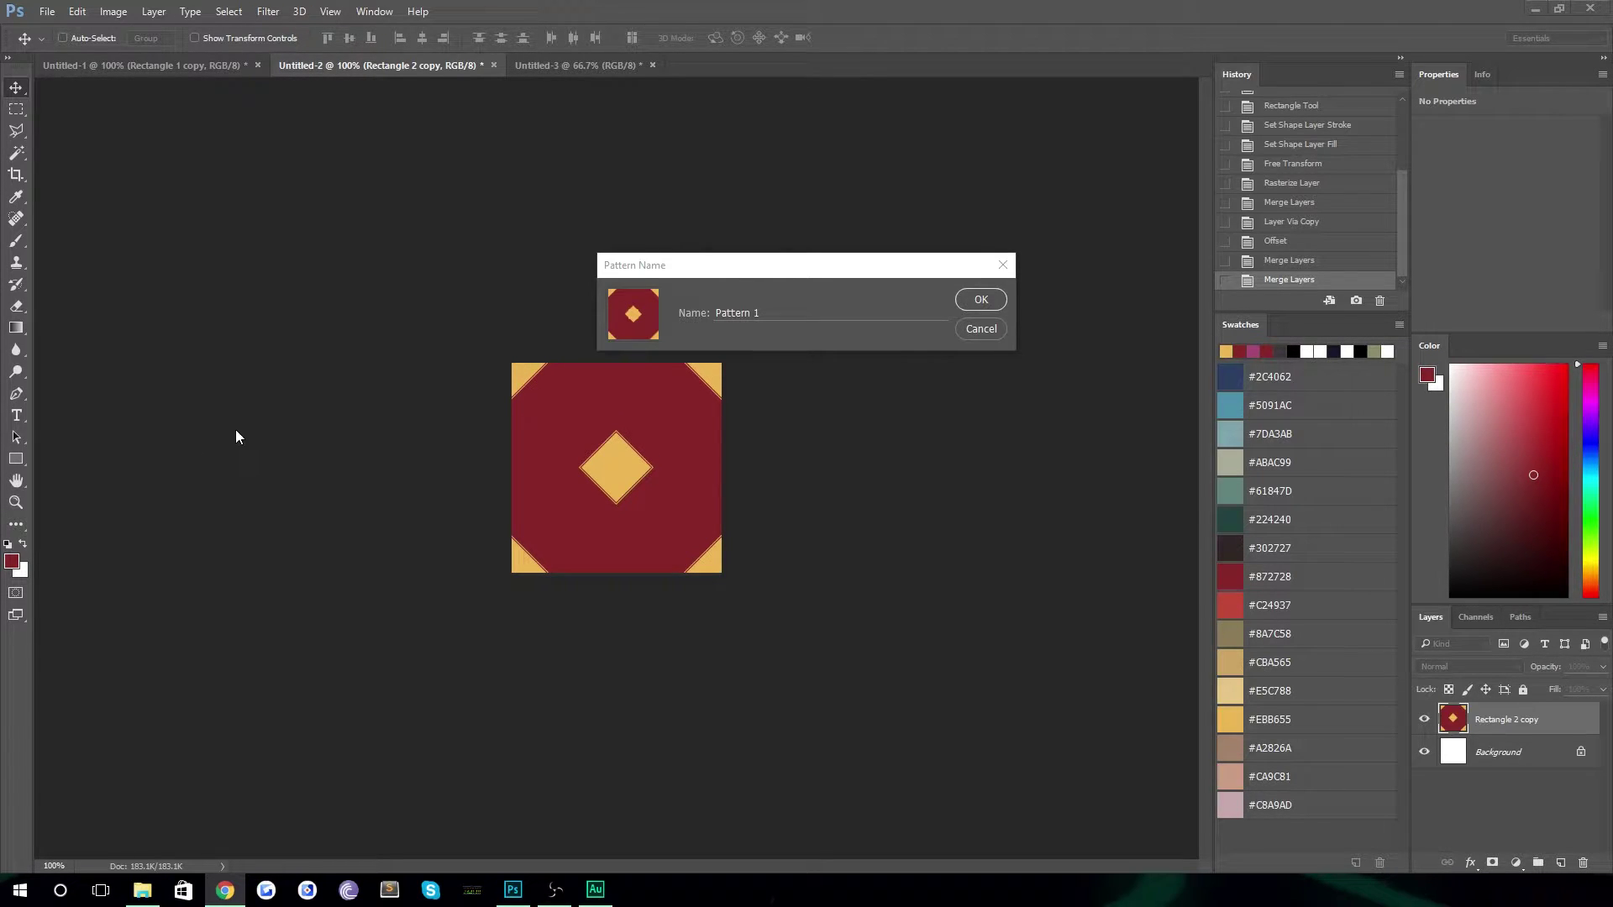
left_click(768, 313)
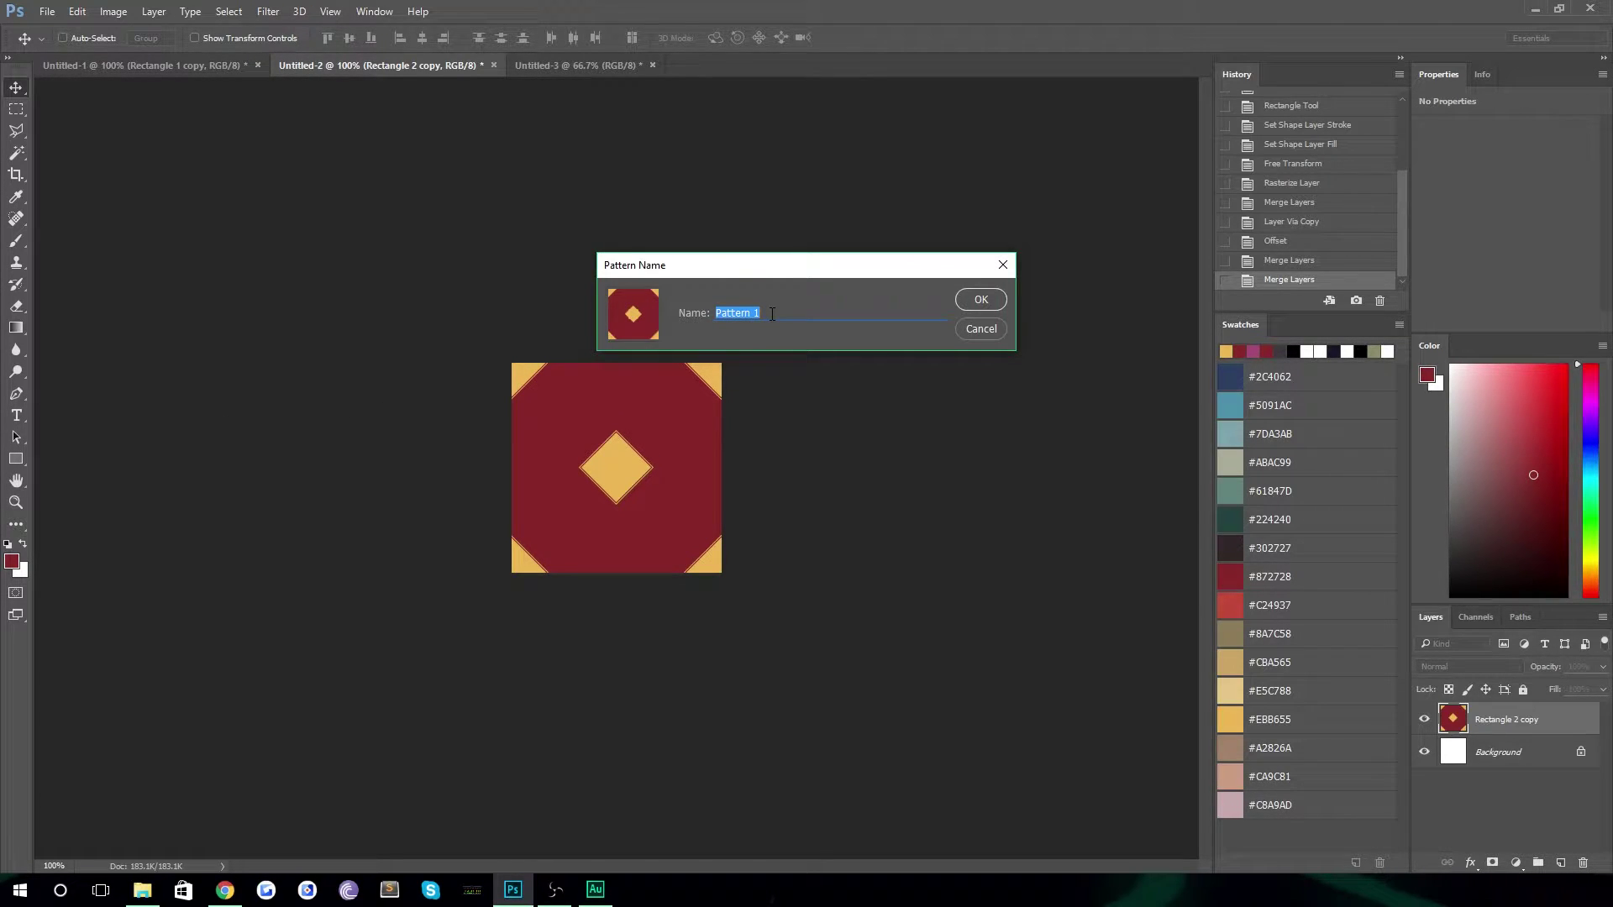
type("Tiled BG")
key("Return")
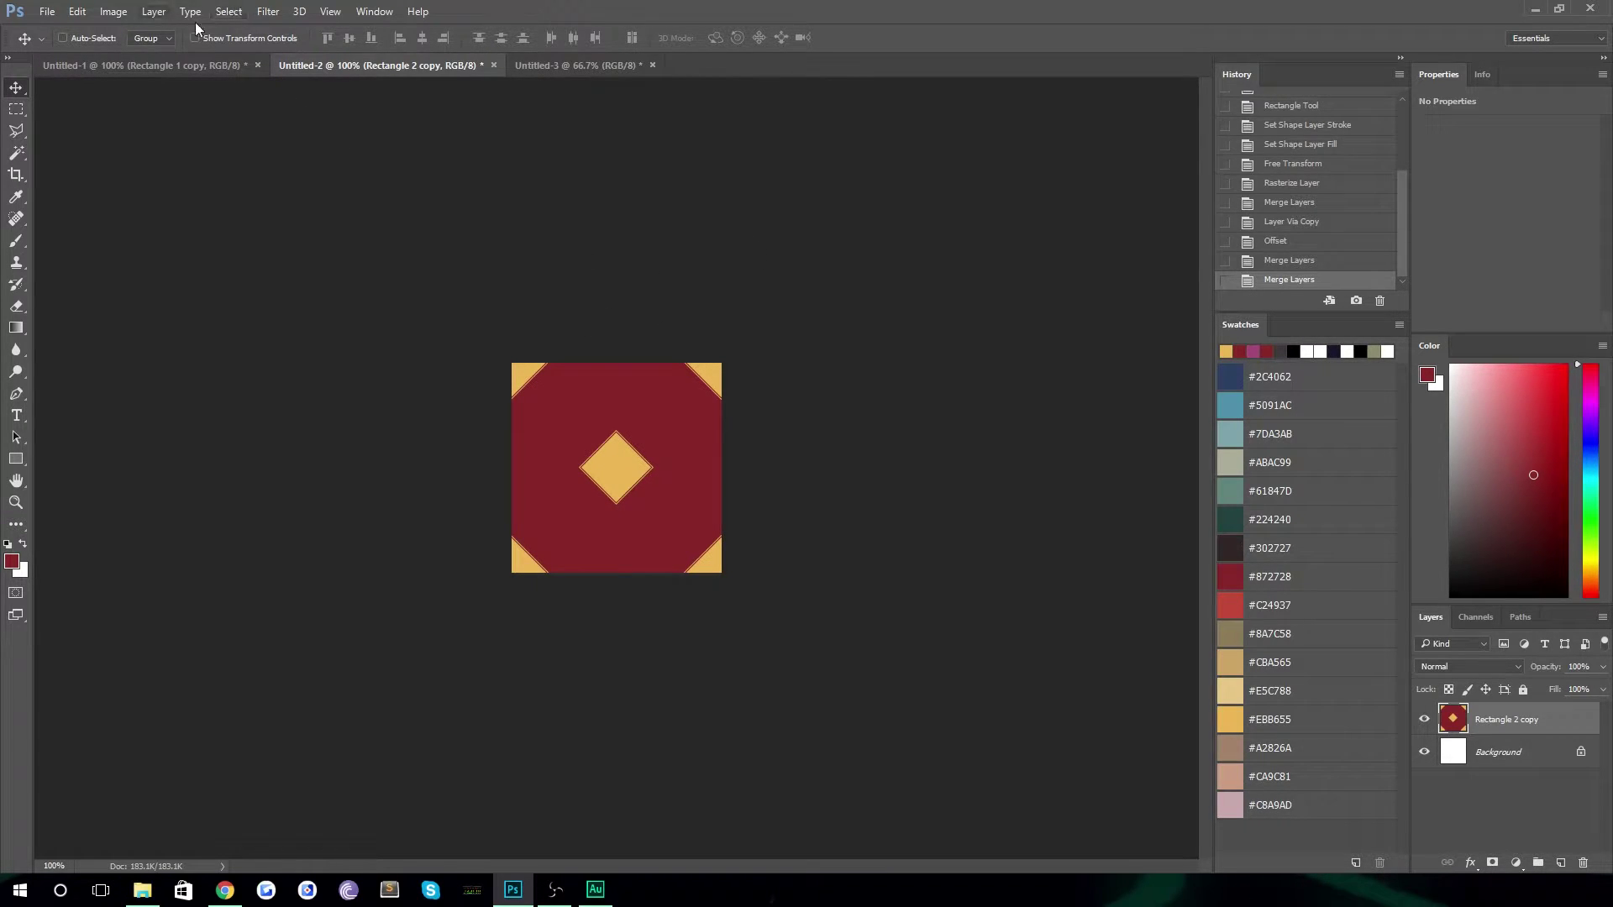
Switch to the blank Untitled-3 document and add a new empty layer above the Background
left_click(553, 64)
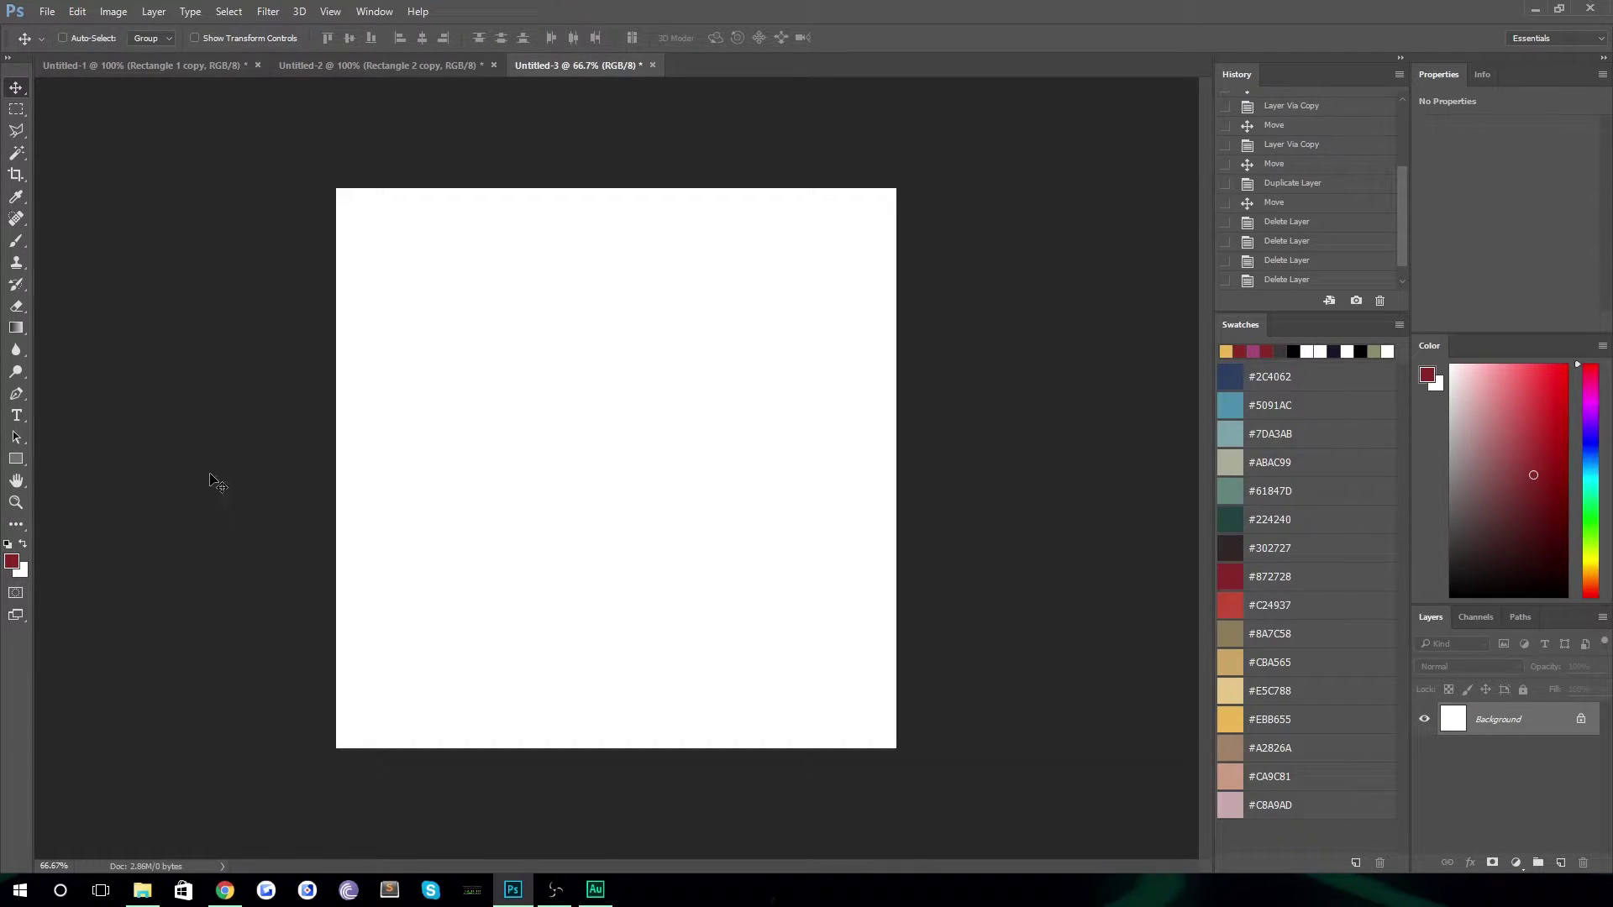
key("alt+Tab")
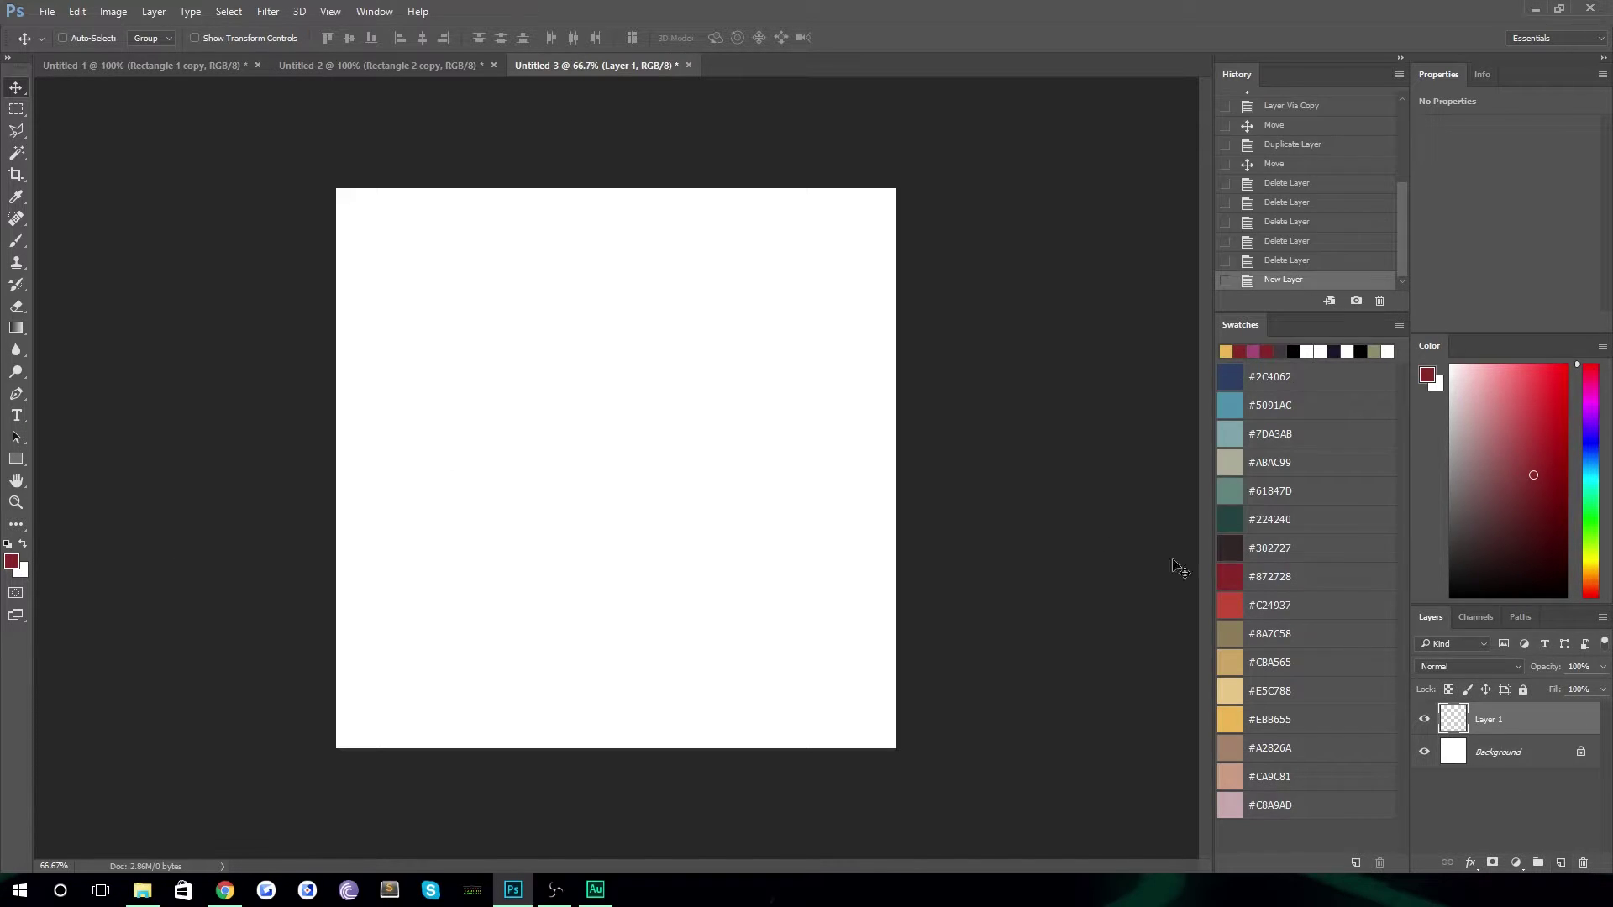
left_click(1560, 863)
left_click(82, 11)
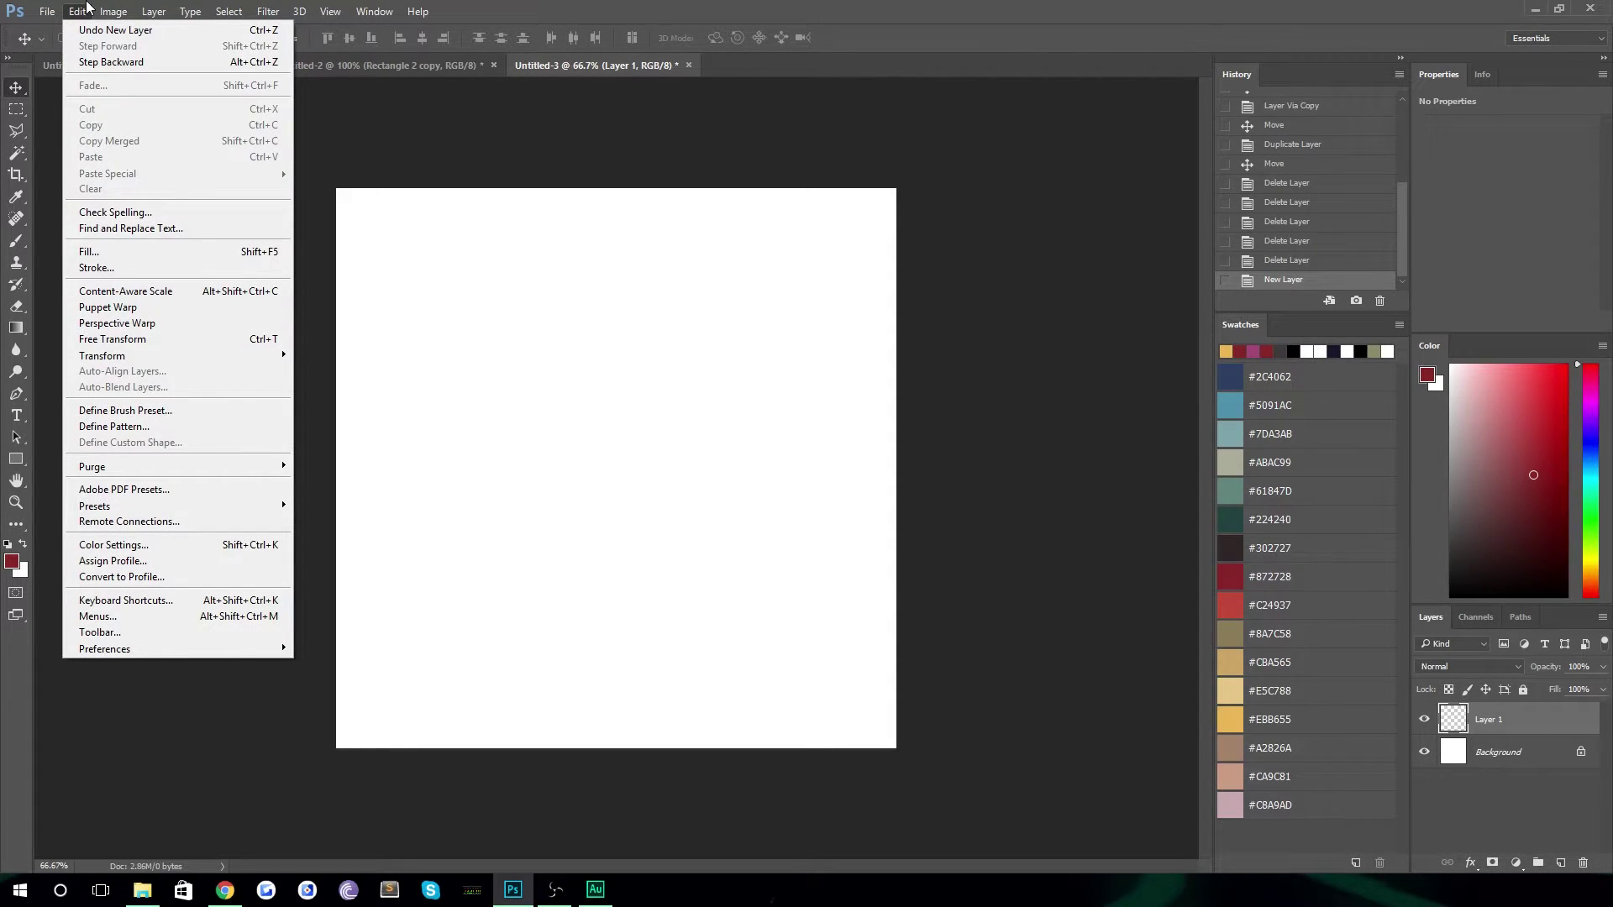
left_click(108, 251)
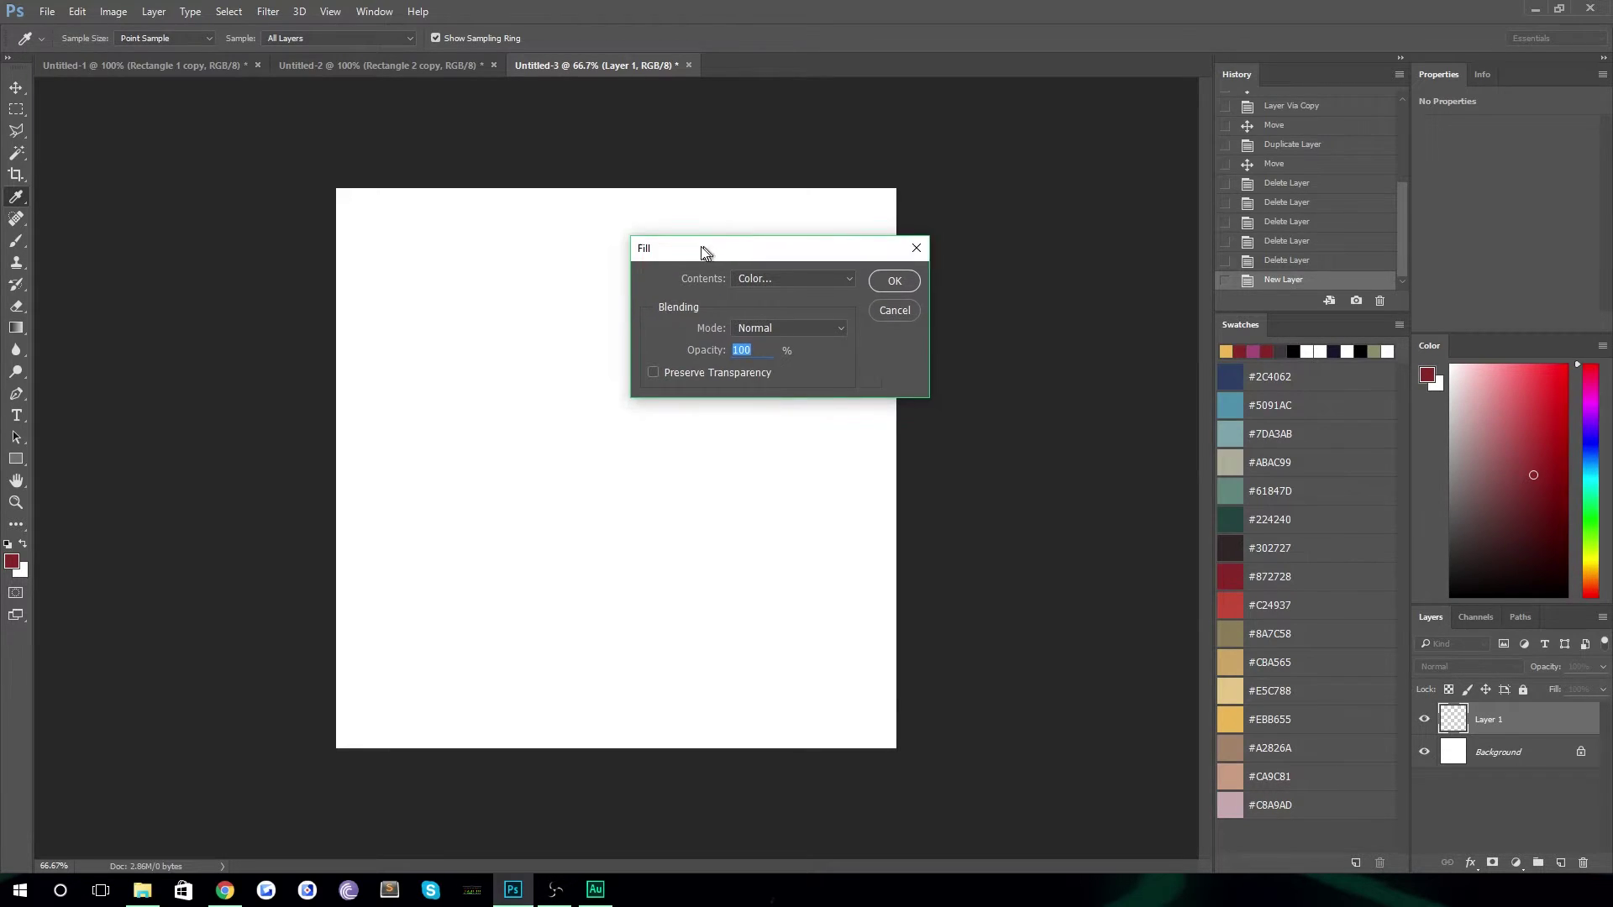
left_click_drag(704, 250, 301, 215)
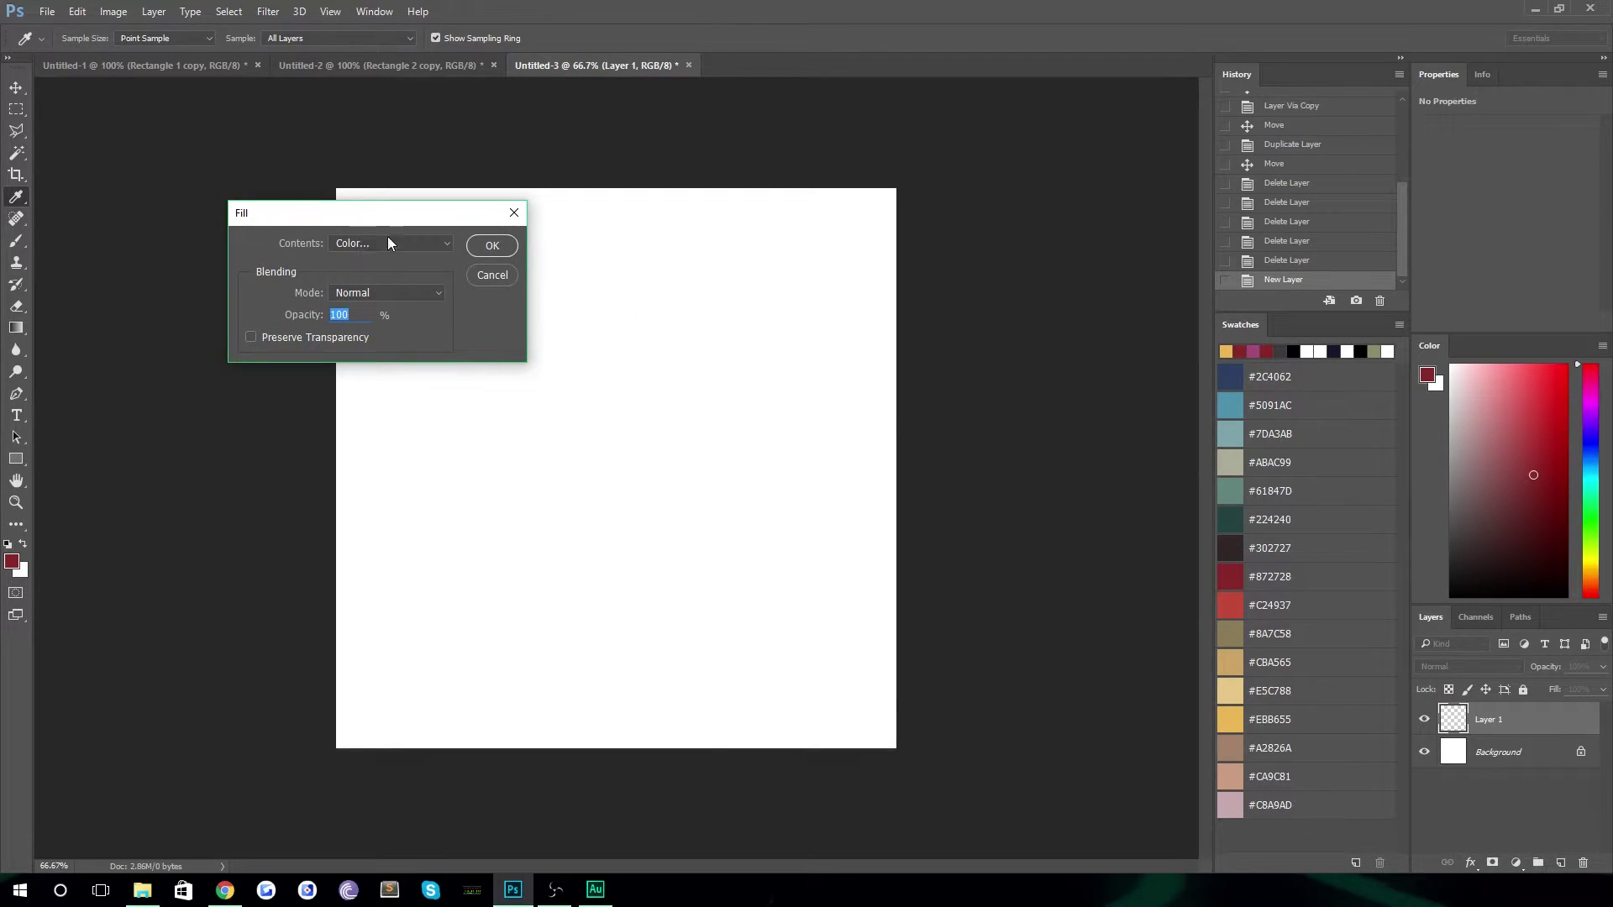
left_click(493, 275)
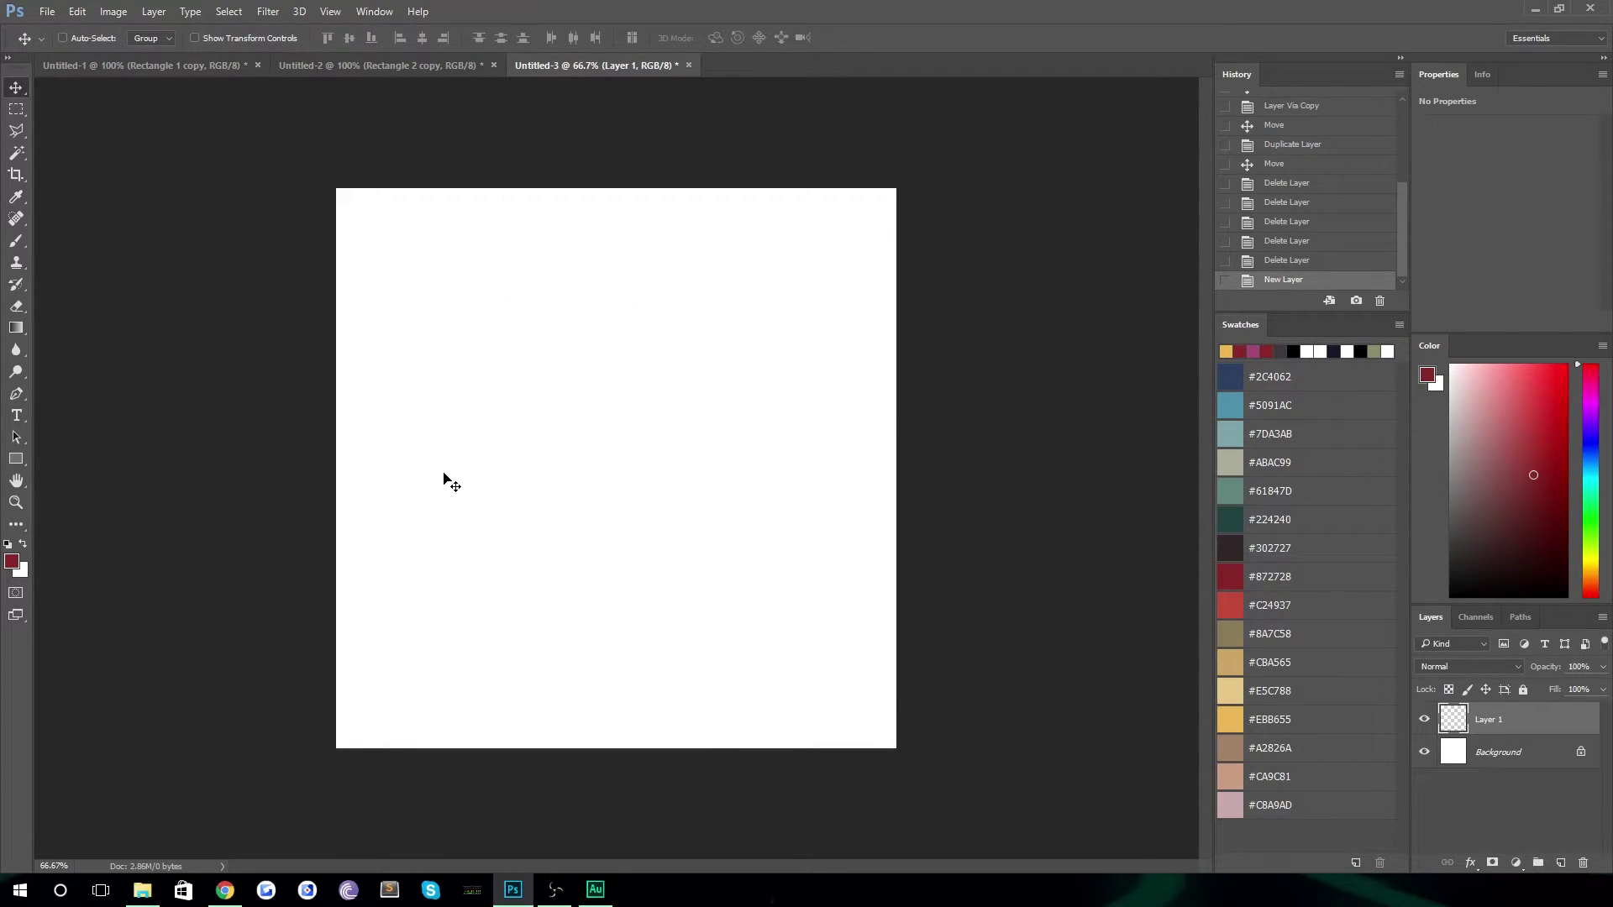
Fill the new layer with the custom diamond tile pattern in Normal mode at 100% opacity
key("shift+F5")
left_click_drag(356, 222, 430, 249)
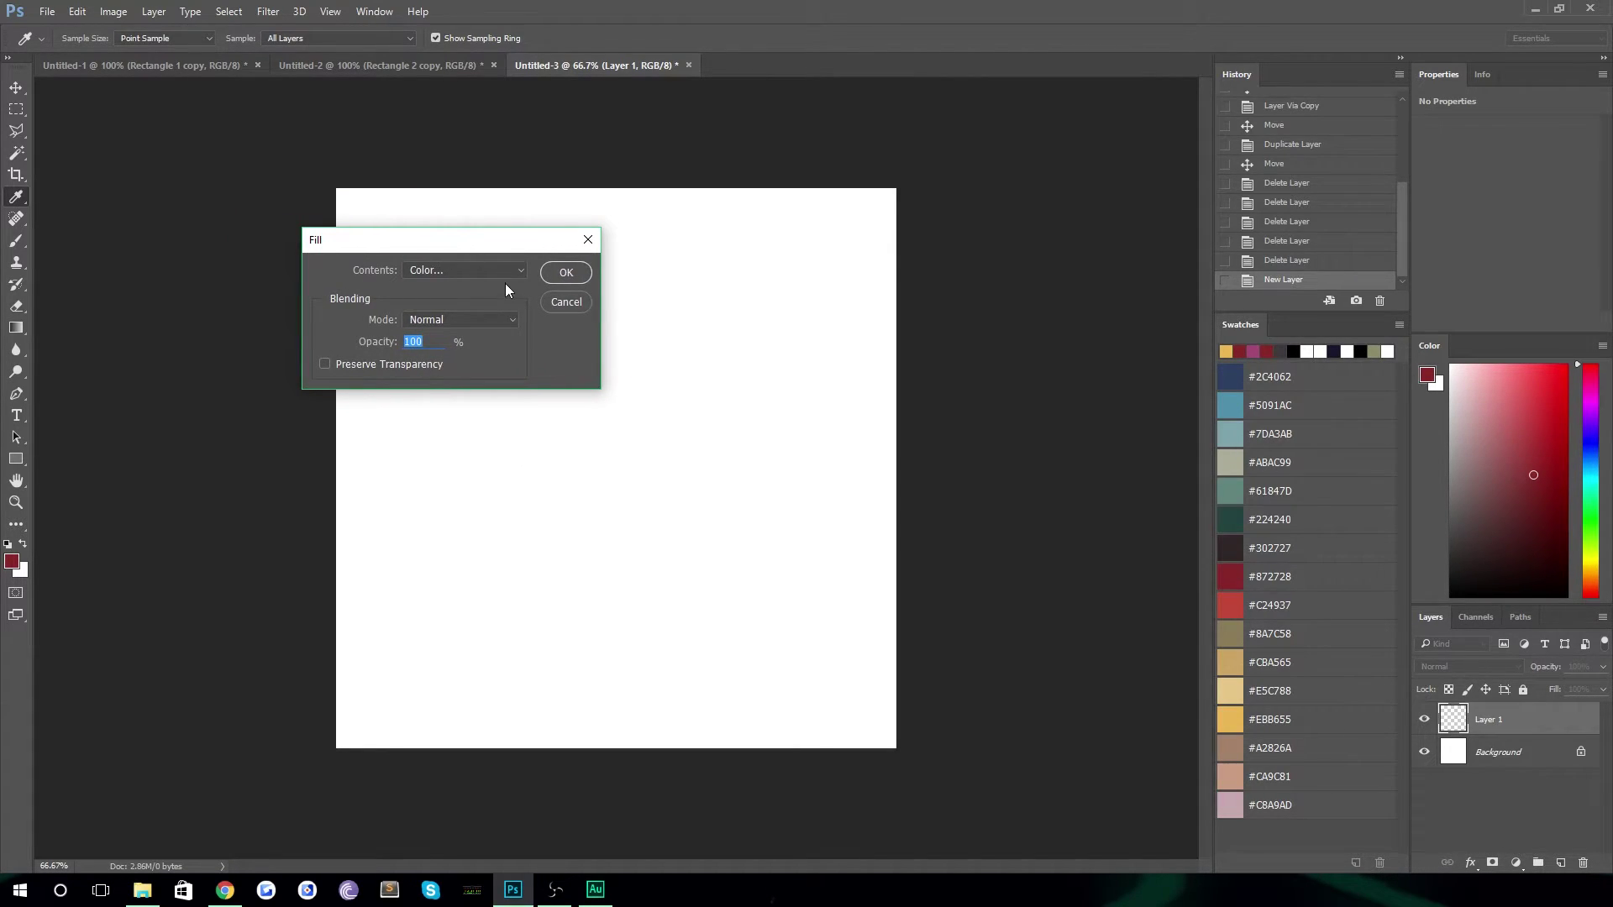
left_click(472, 273)
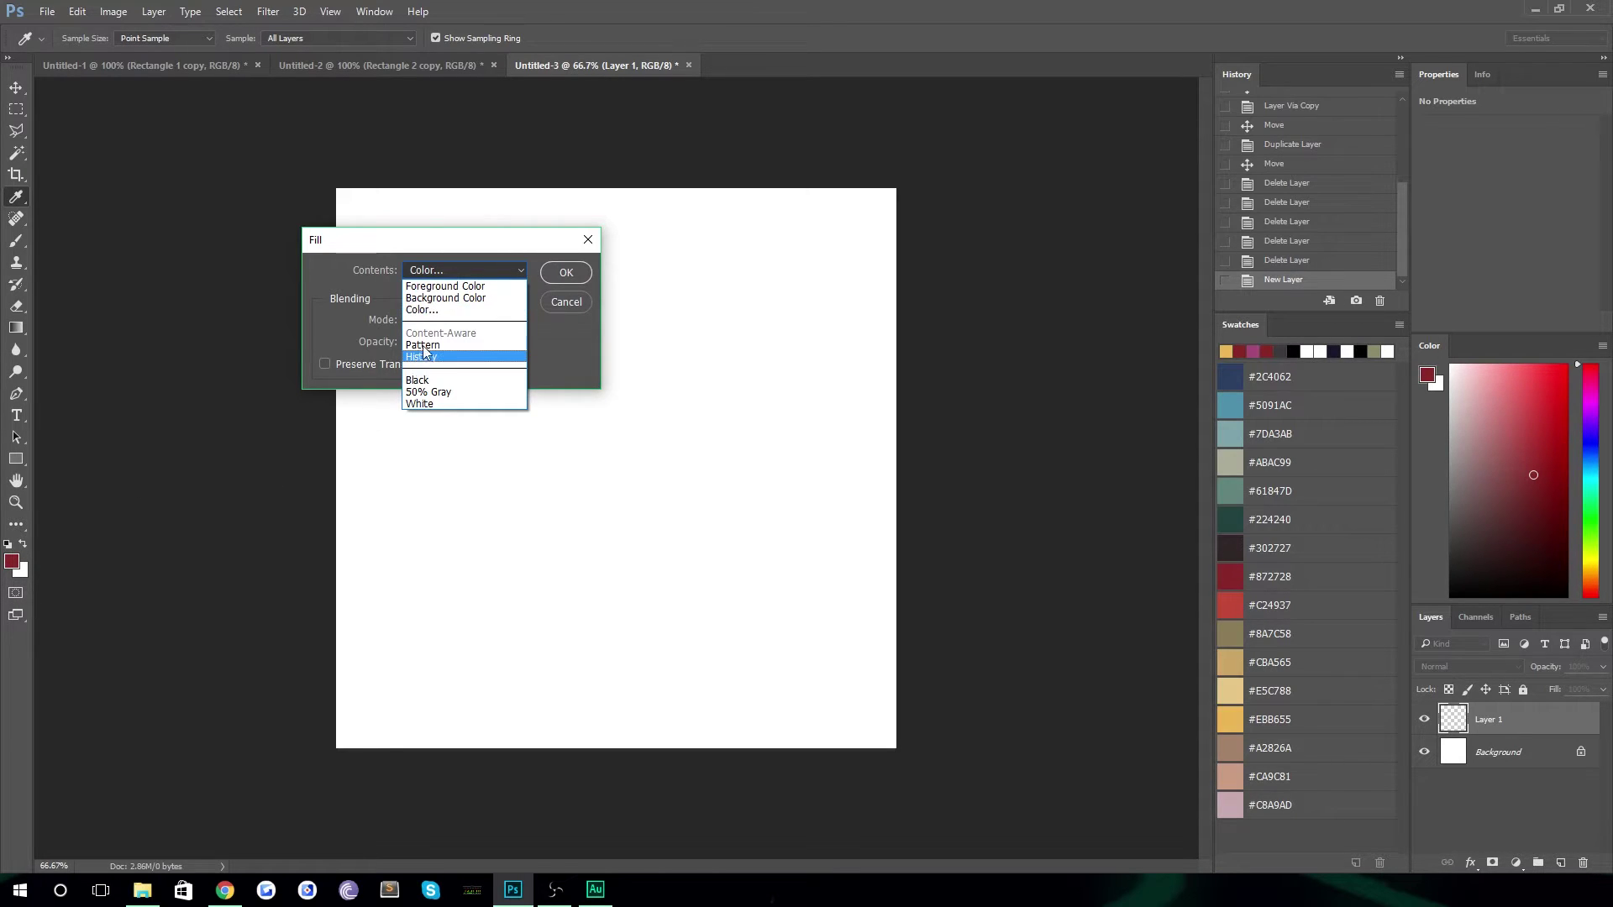
left_click(458, 346)
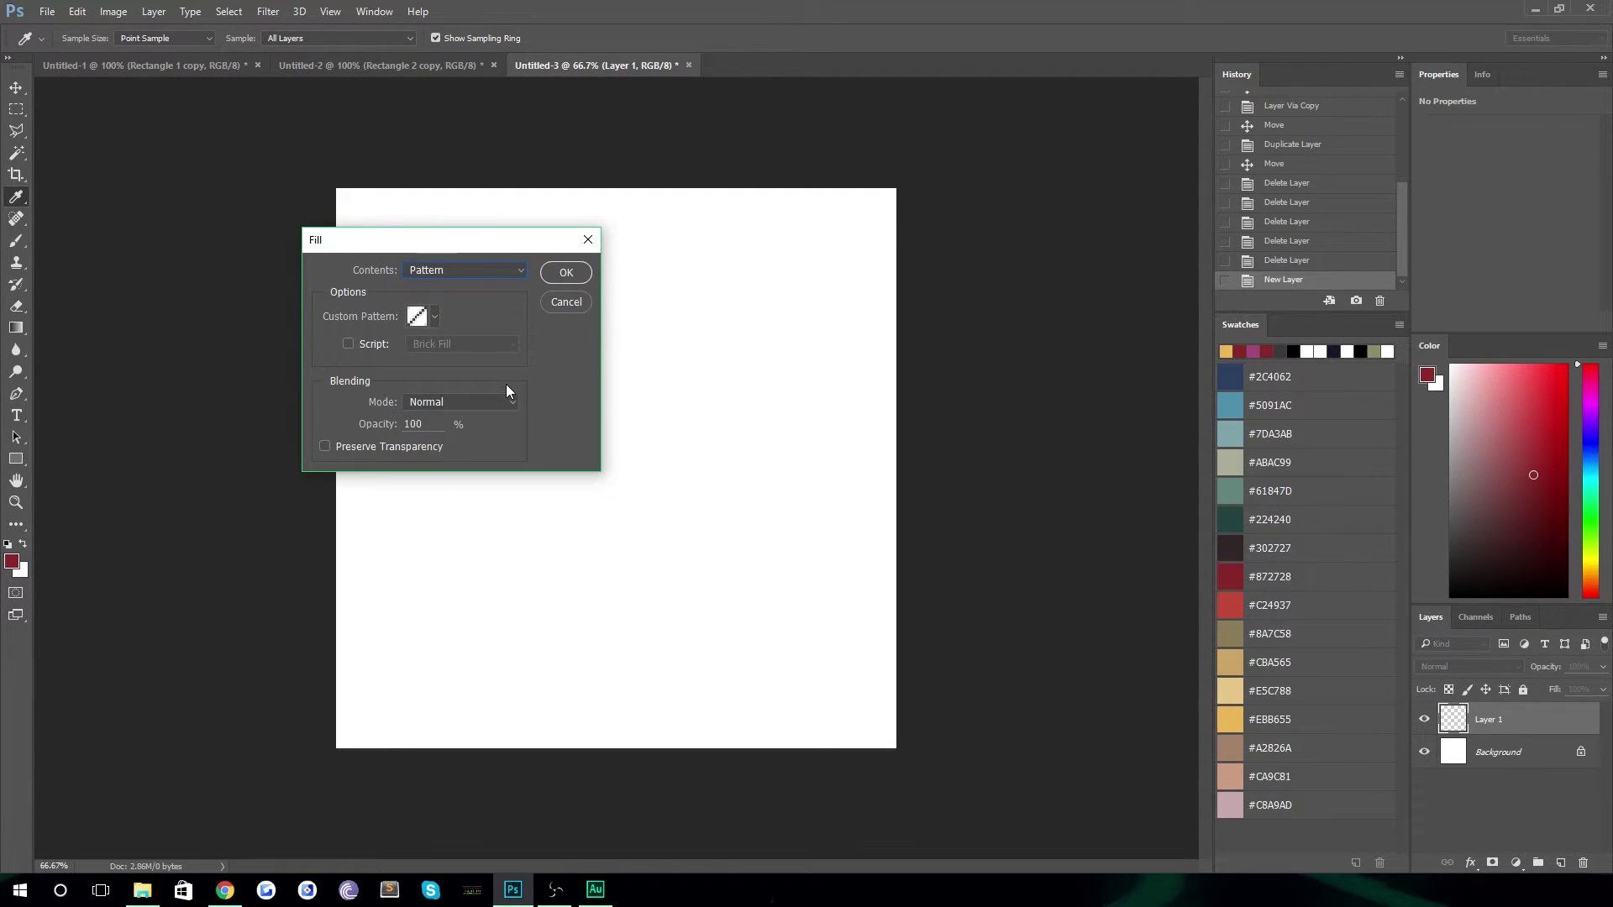
left_click(434, 317)
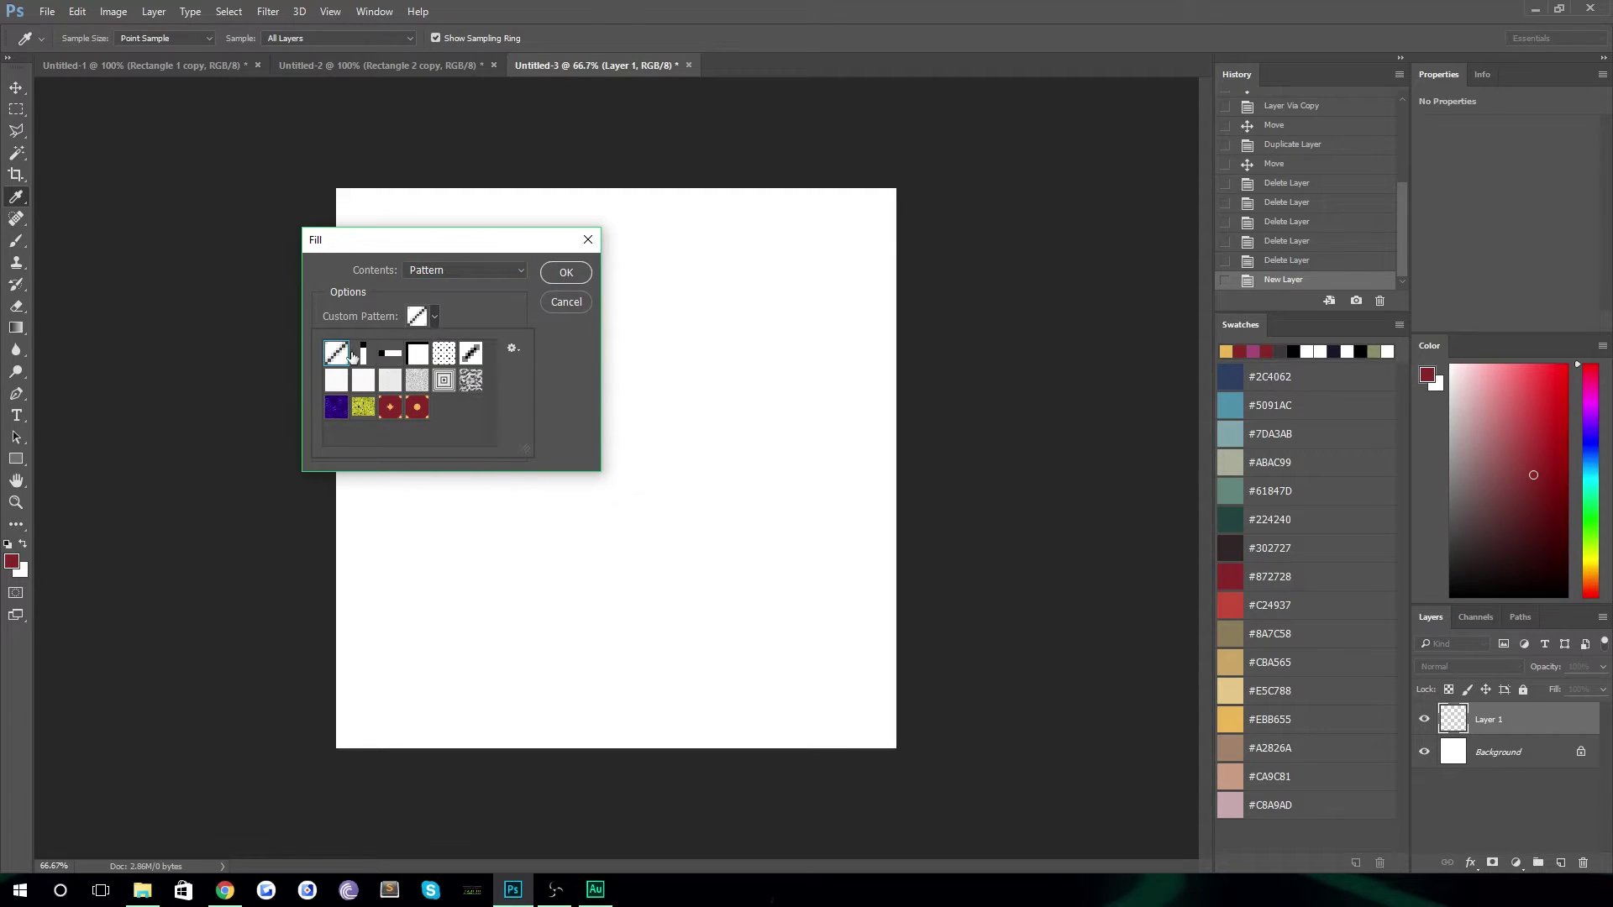
left_click(417, 409)
left_click(566, 274)
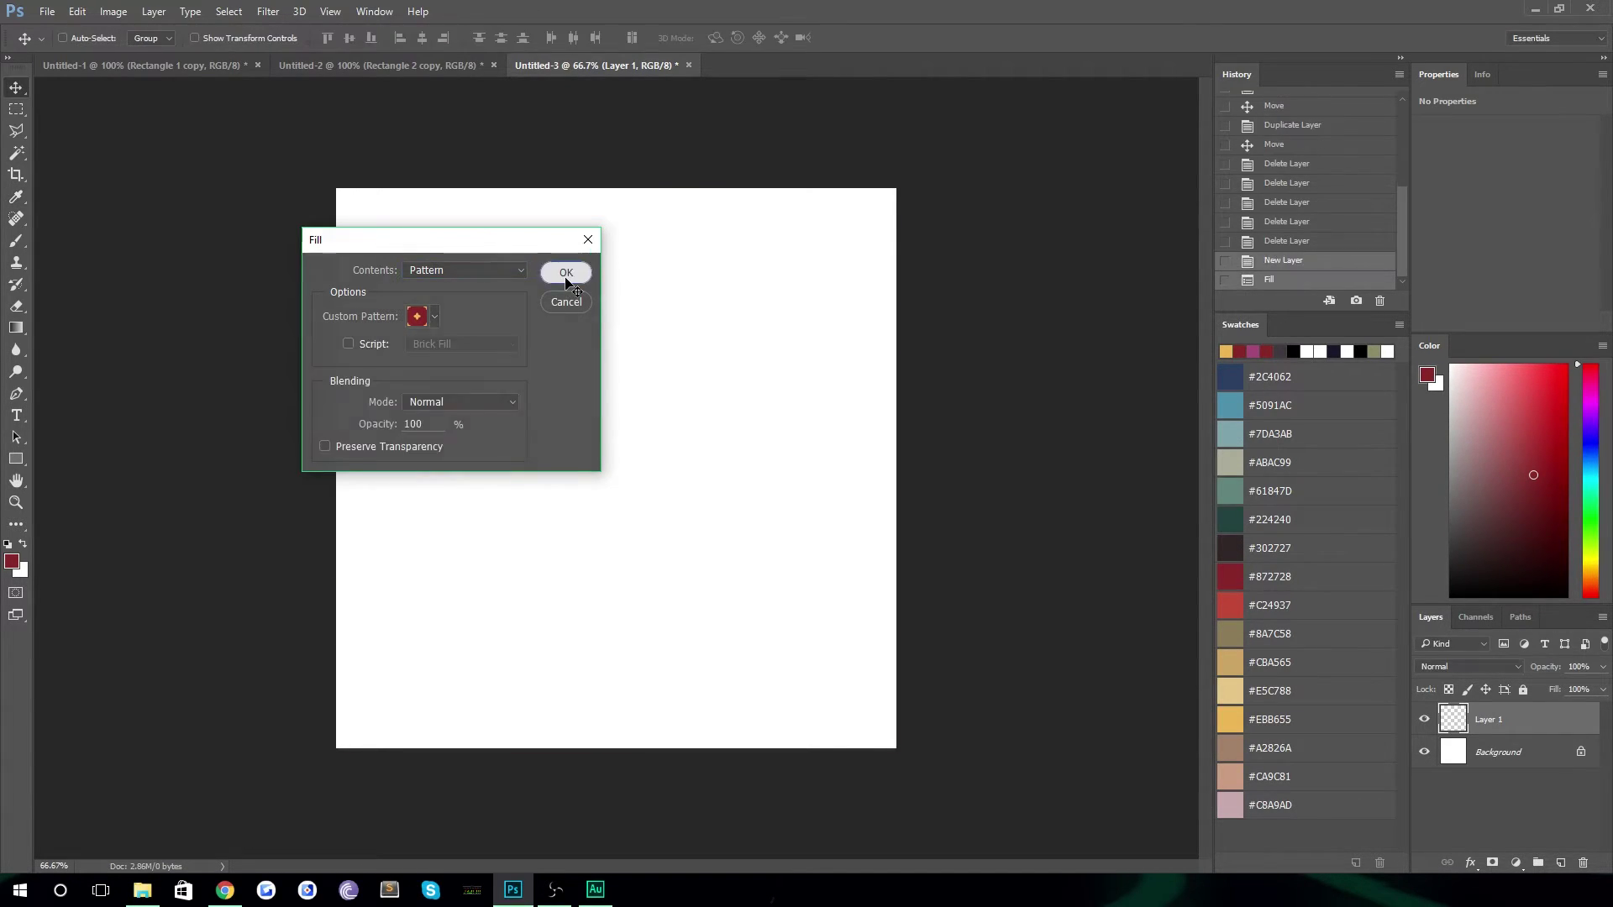
left_click(566, 273)
key("v")
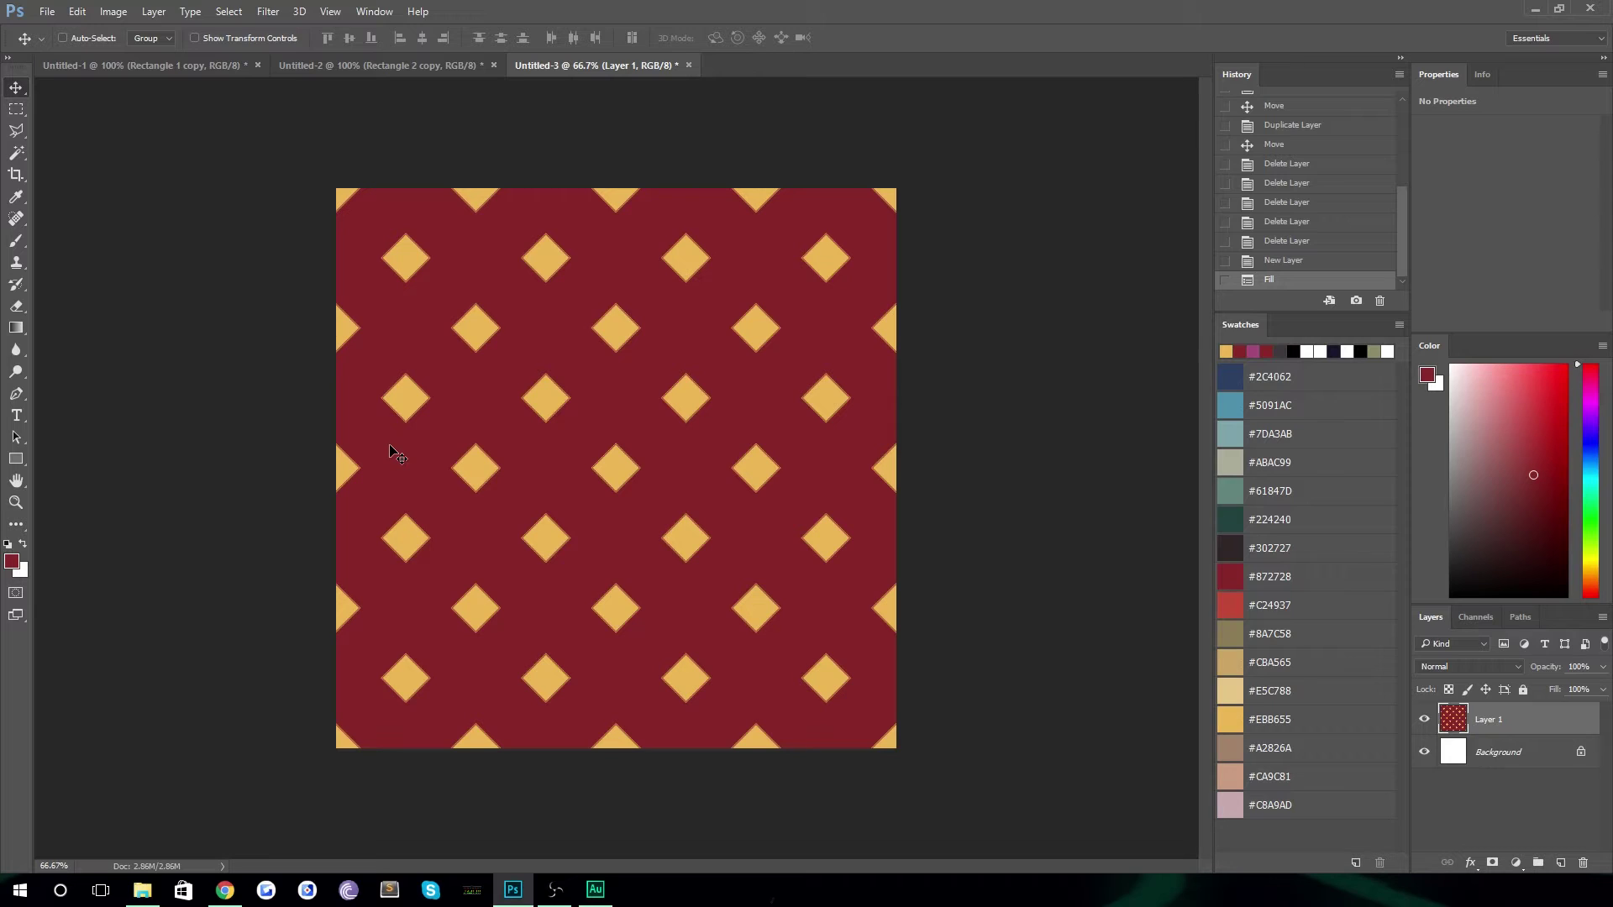